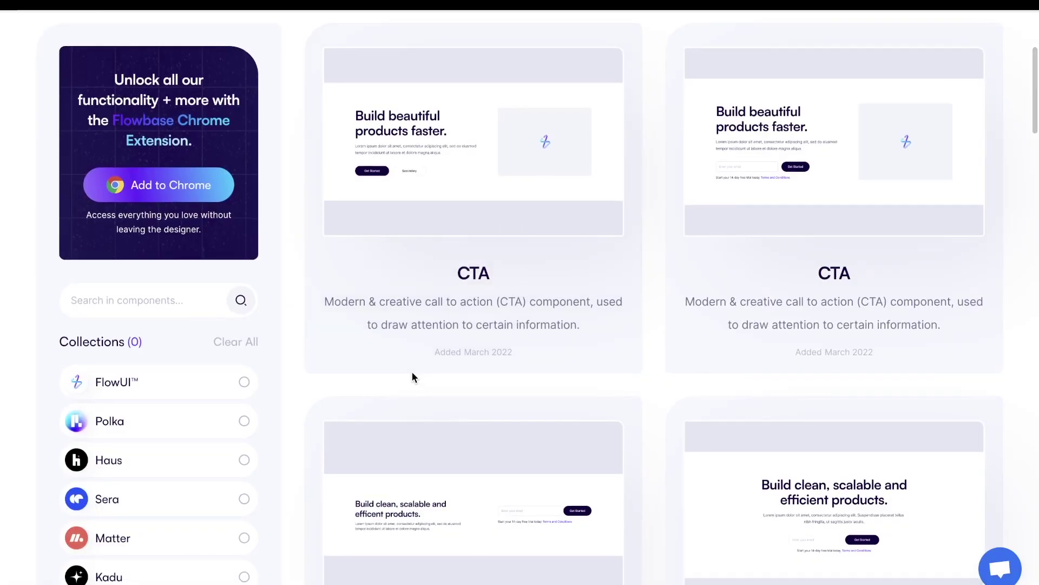
Scroll the Flowbase Component Library and open the CTA card with the email signup form
scroll(411, 372, "up", 1)
scroll(412, 371, "down", 5)
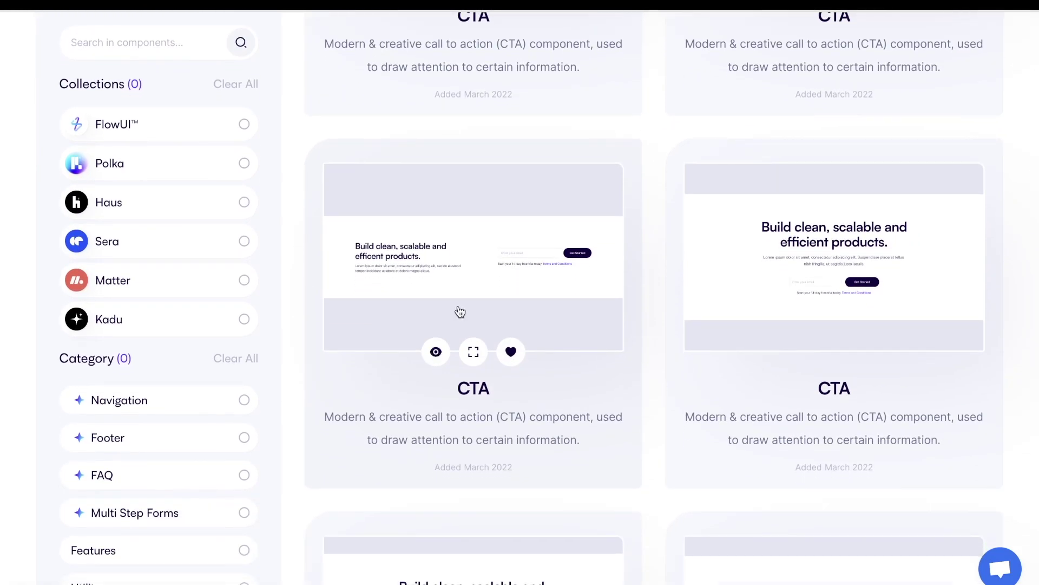
left_click(460, 311)
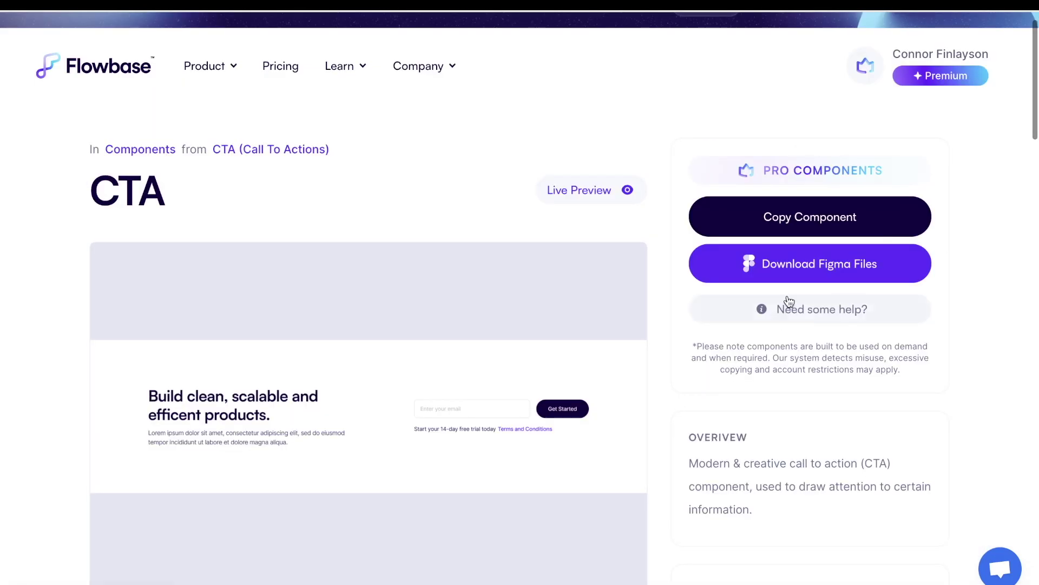
Copy the Flowbase CTA component and paste it onto the Webflow Home page with Ctrl+V
left_click(810, 219)
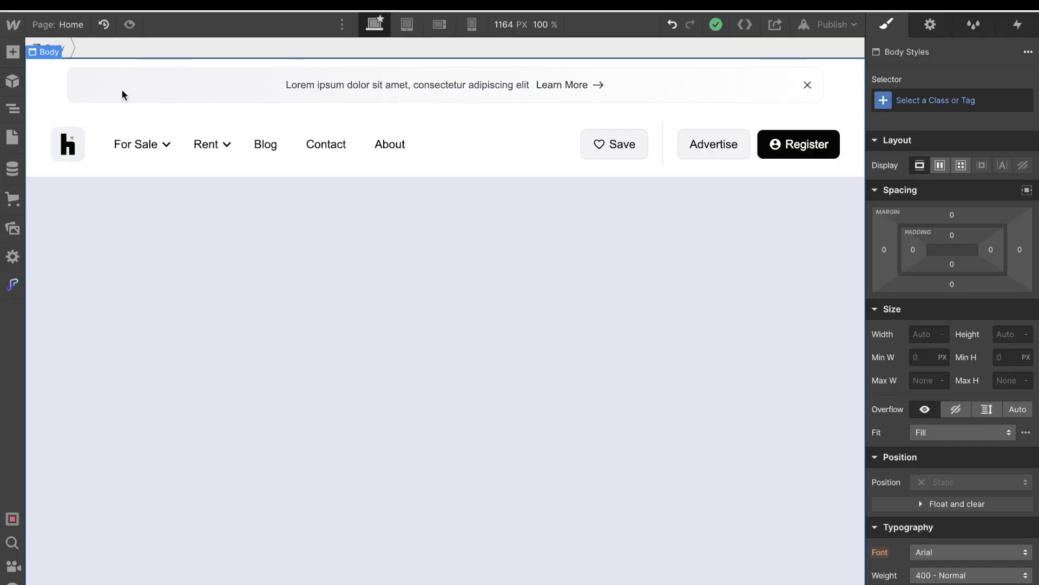
key("ctrl+v")
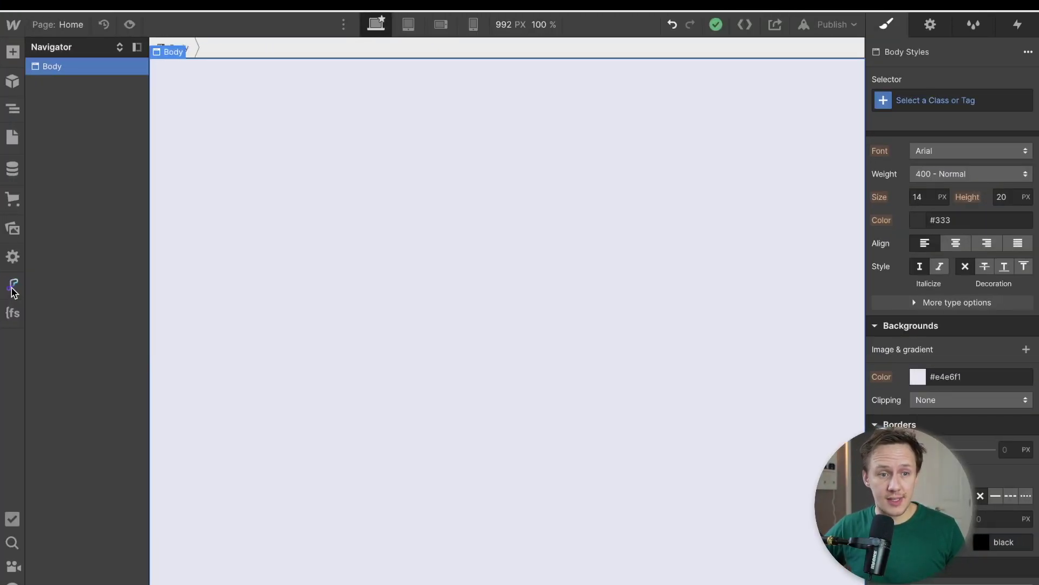
Browse the Flowbase extension's Components, FlowUI System and Guides cards, then close the panel
left_click(13, 287)
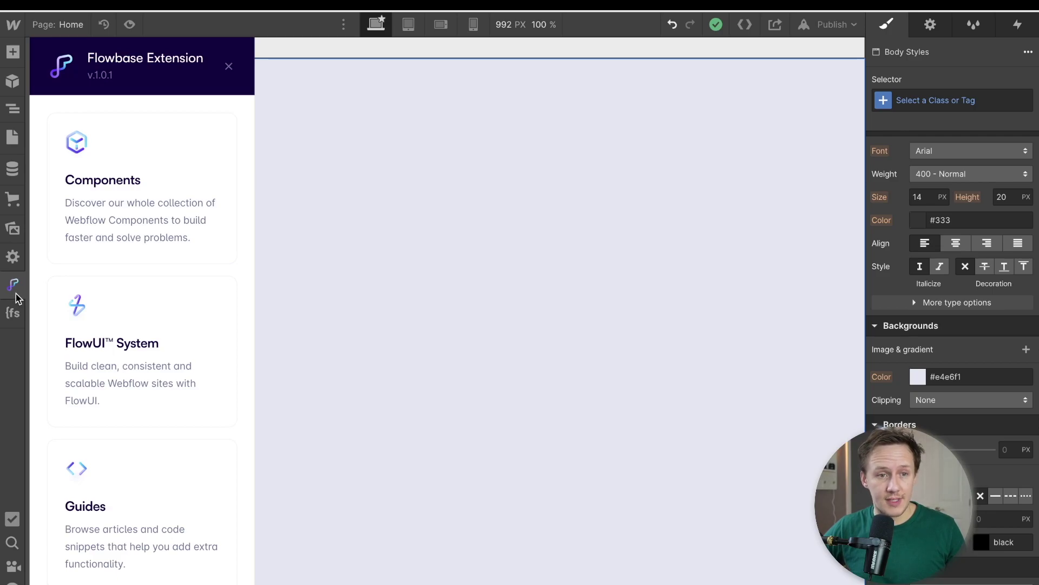
scroll(133, 307, "down", 5)
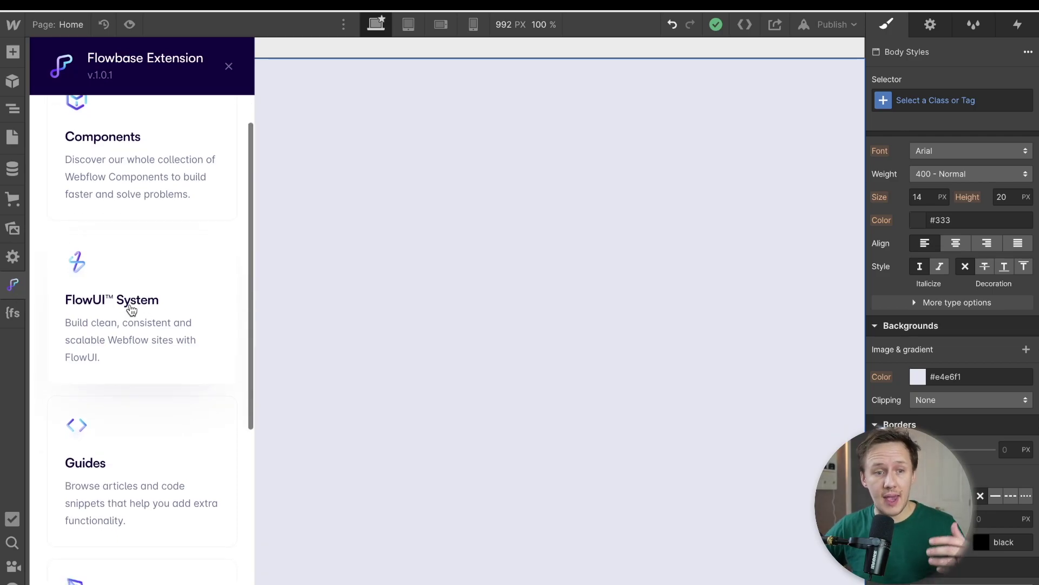
scroll(130, 309, "up", 5)
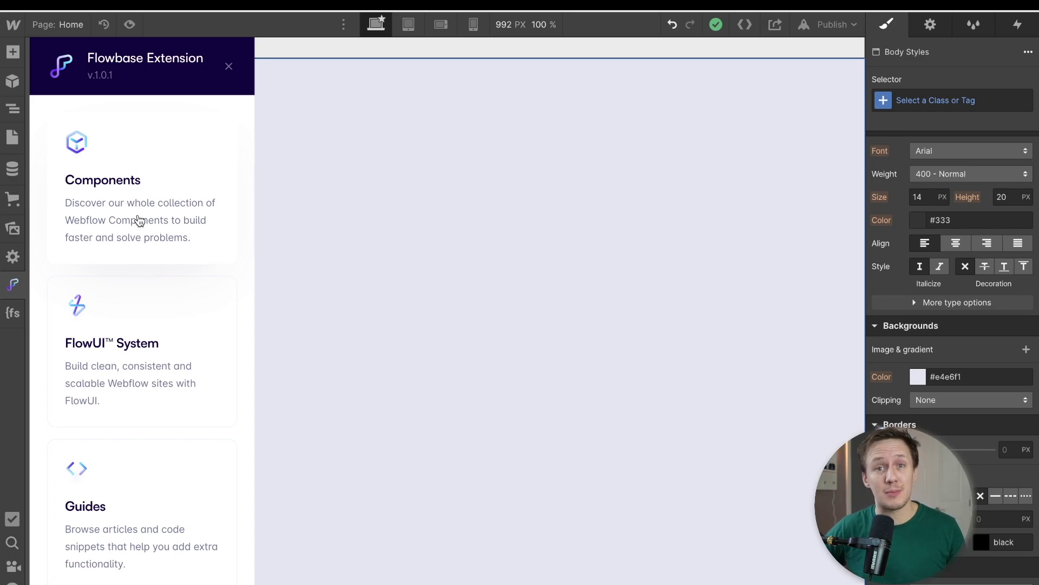
left_click(385, 294)
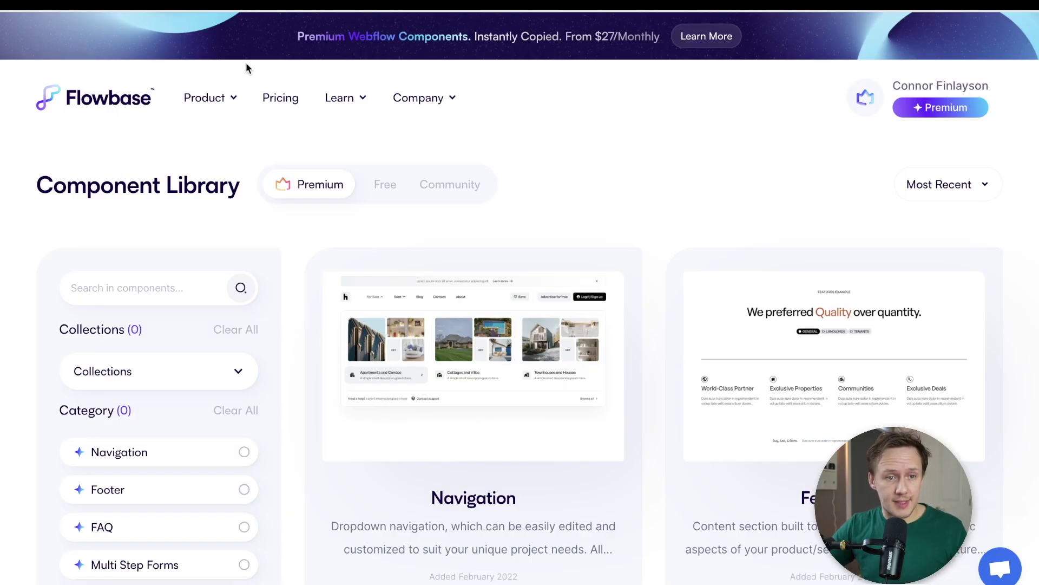
Find the purple 'Meet the team' Team component in Flowbase and copy it for Webflow
scroll(537, 330, "down", 5)
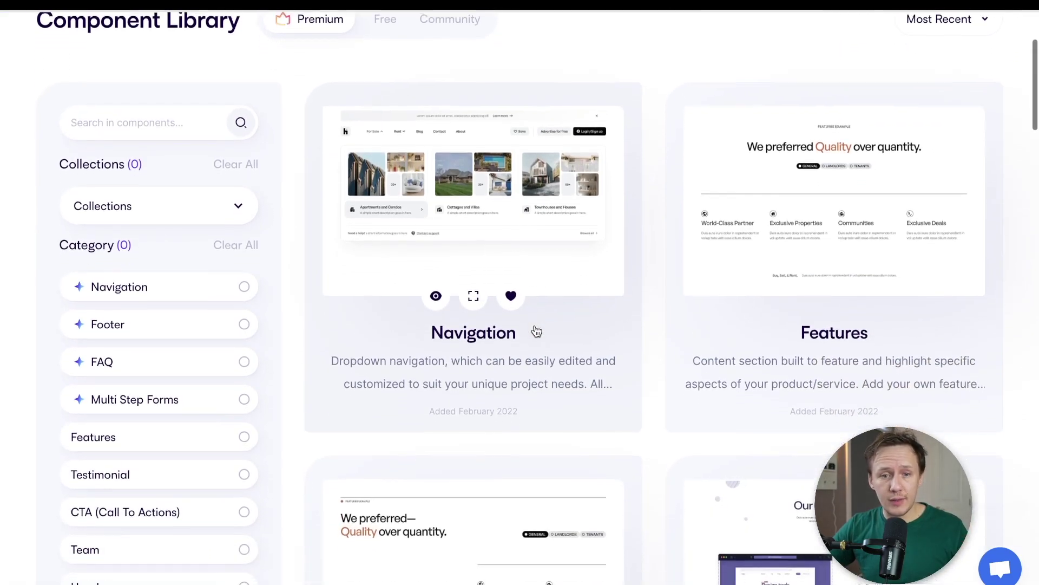
scroll(537, 329, "down", 7)
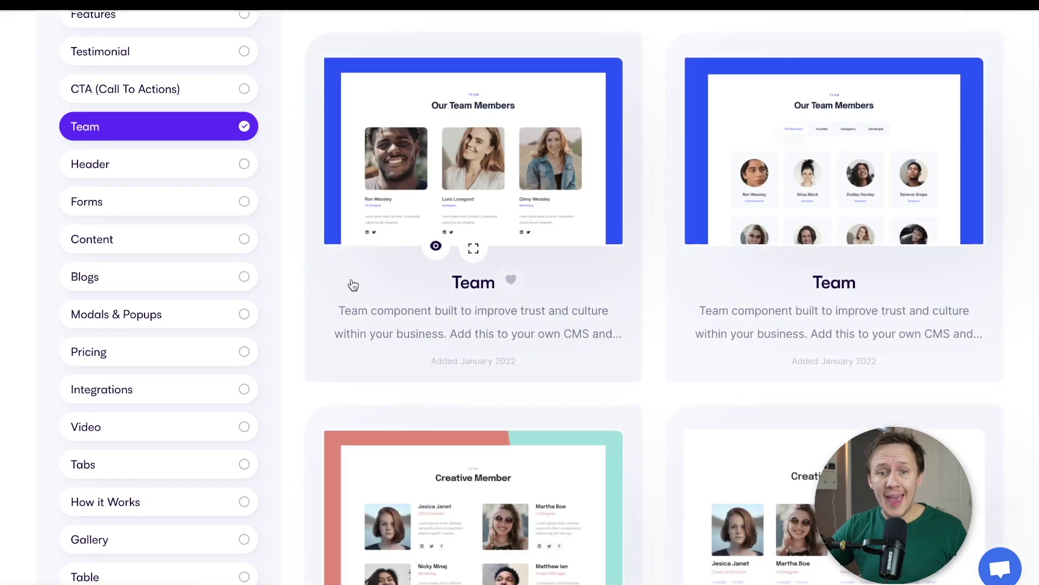
scroll(456, 362, "up", 4)
scroll(457, 362, "up", 4)
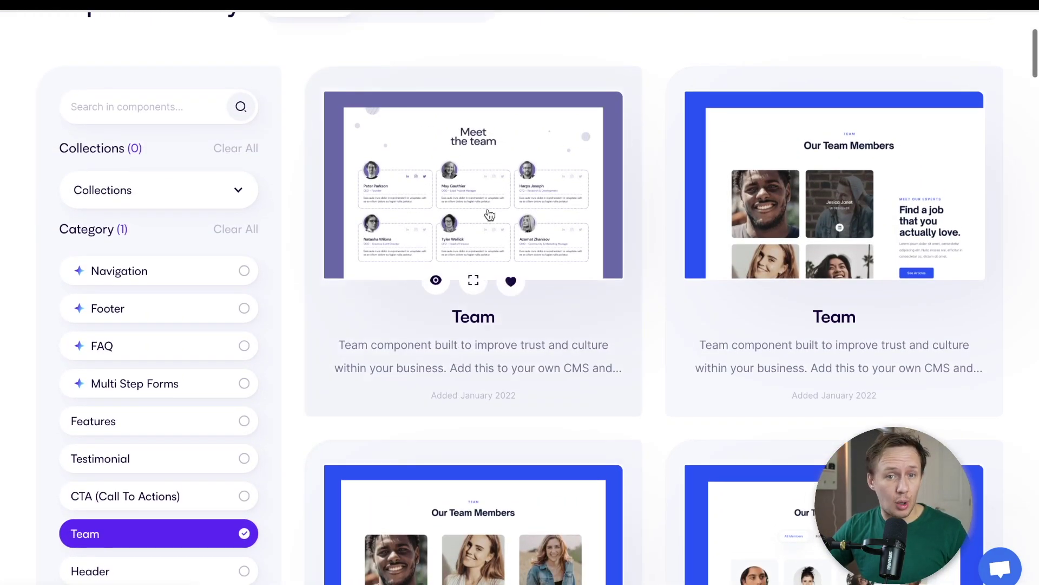
left_click(489, 200)
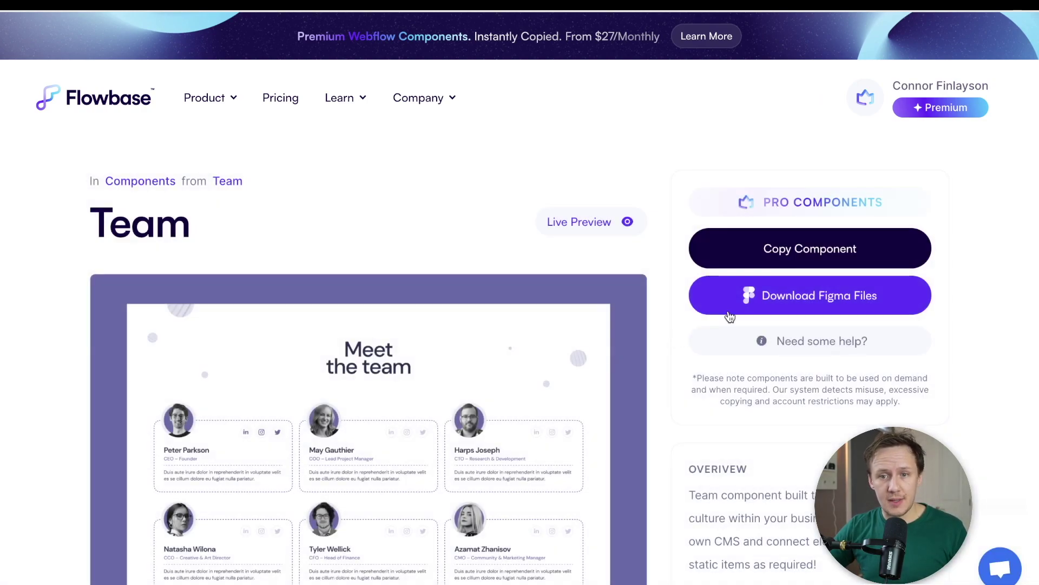
left_click(781, 252)
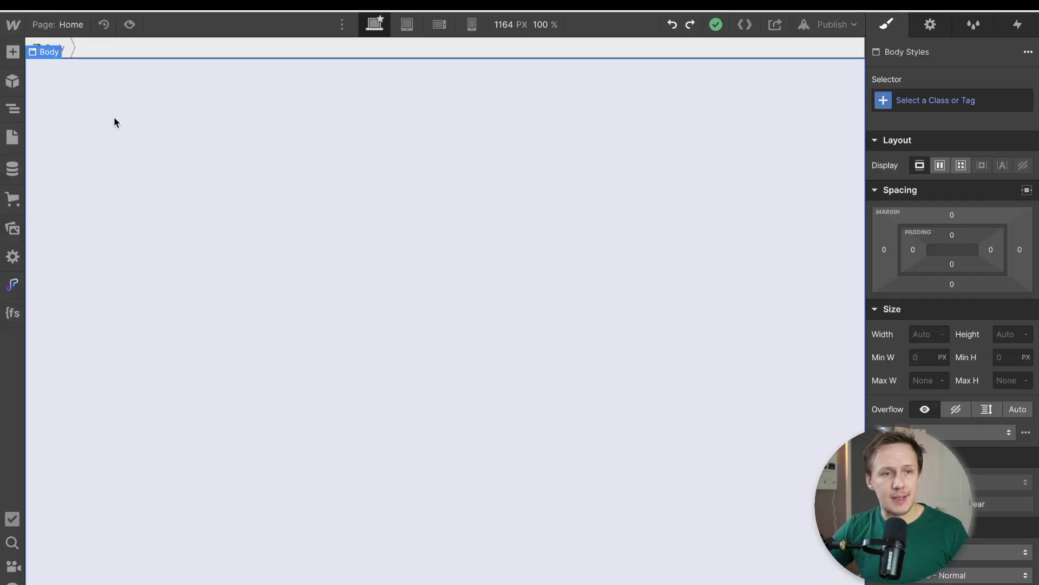
Paste the 'Meet the team' section with six member cards and show the Navigator
key("ctrl+v")
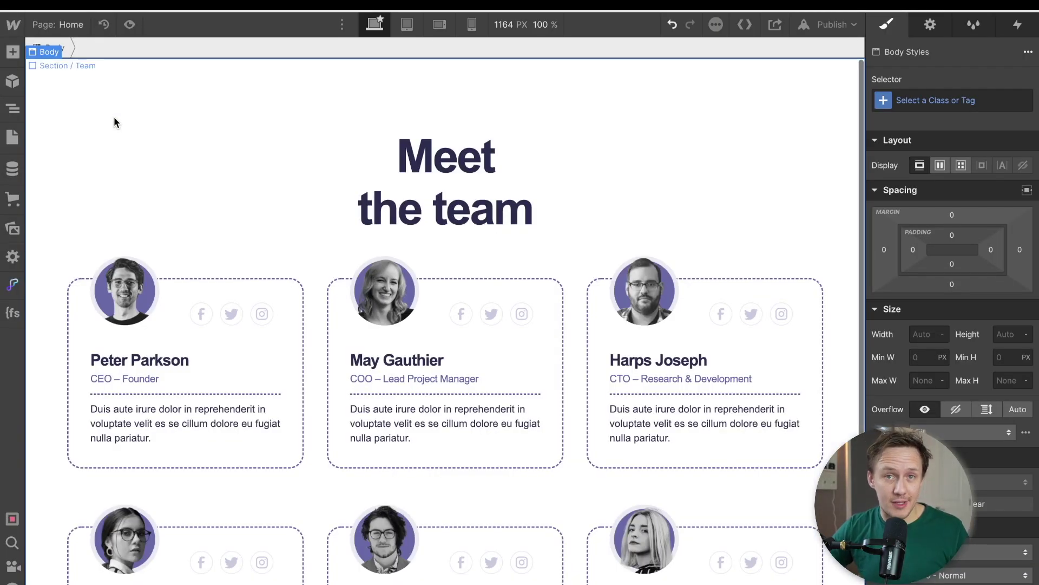
key("z")
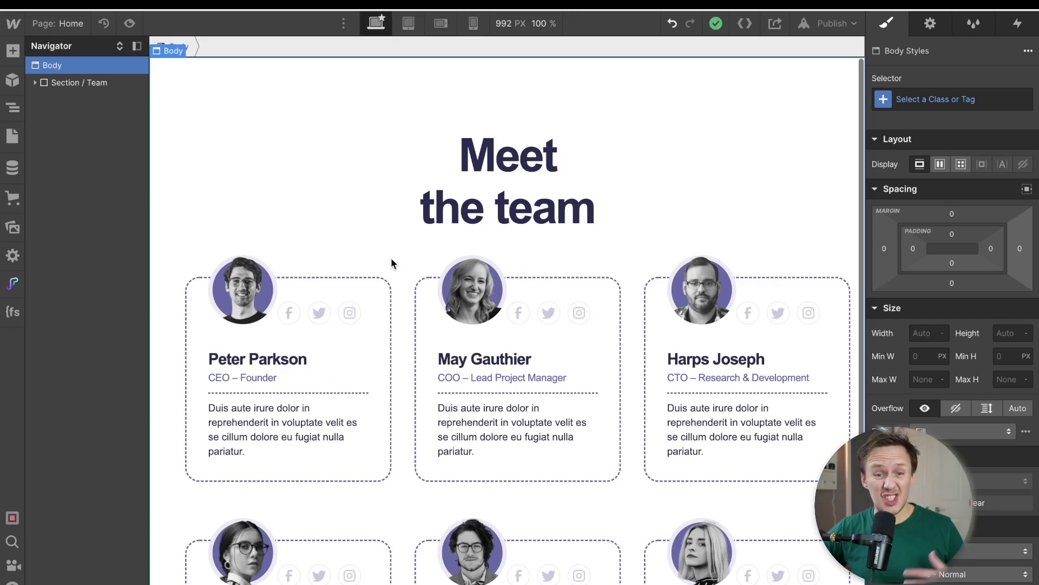
Copy a Flowbase Navigation component and paste it above the Meet the team section
left_click(13, 285)
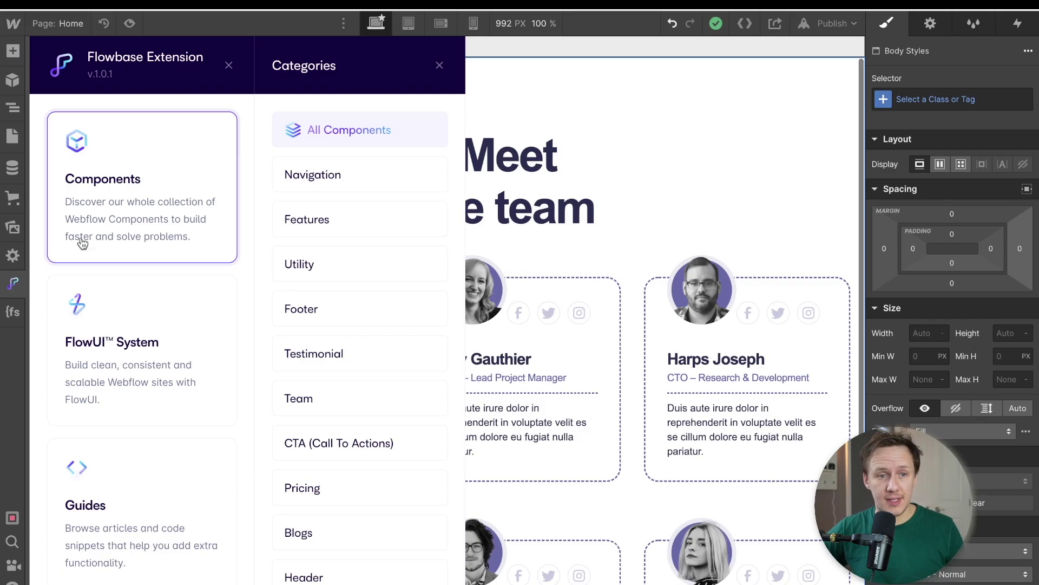
left_click(331, 135)
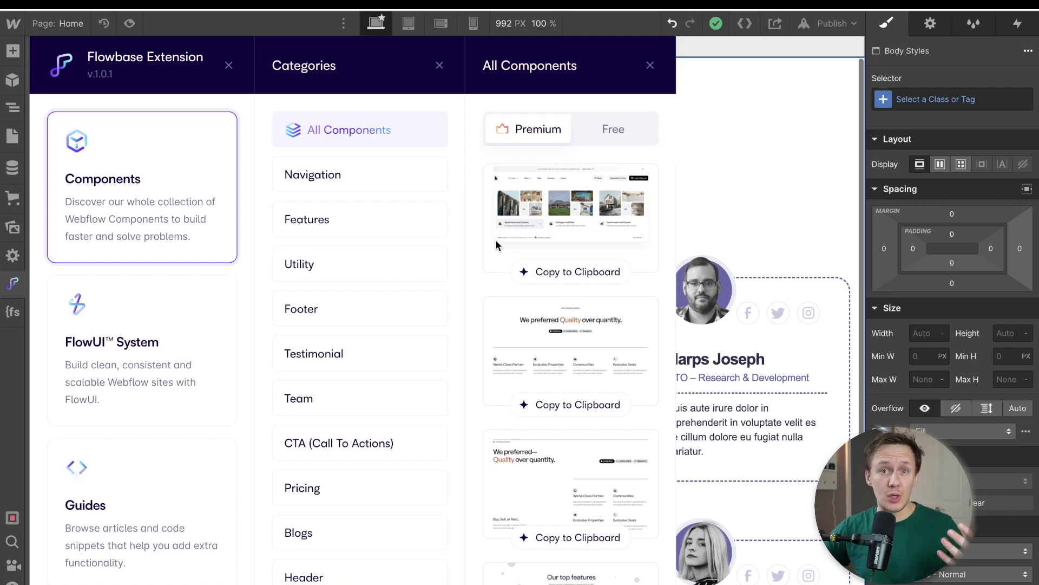
left_click(338, 190)
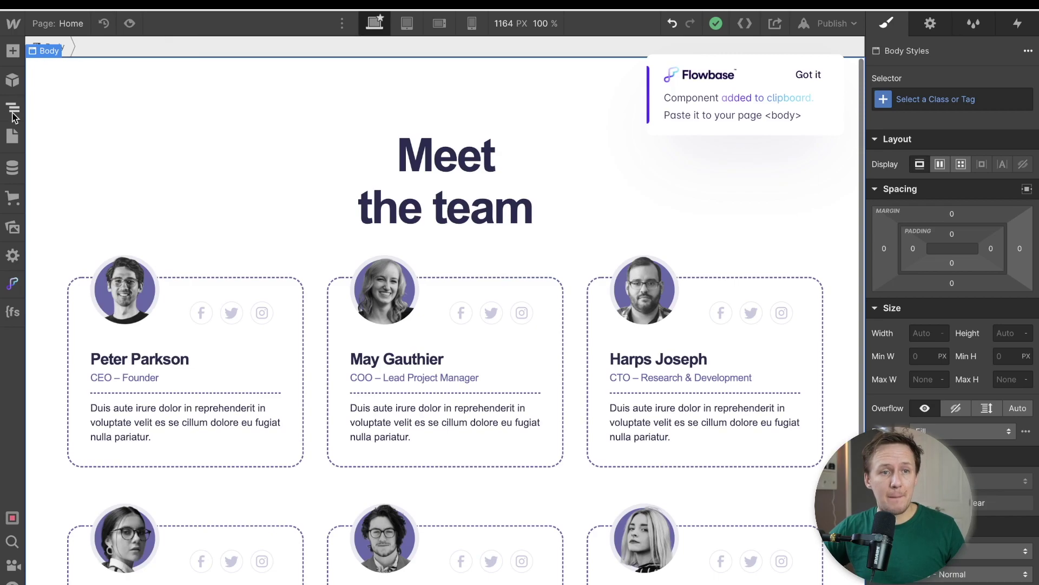
left_click(12, 111)
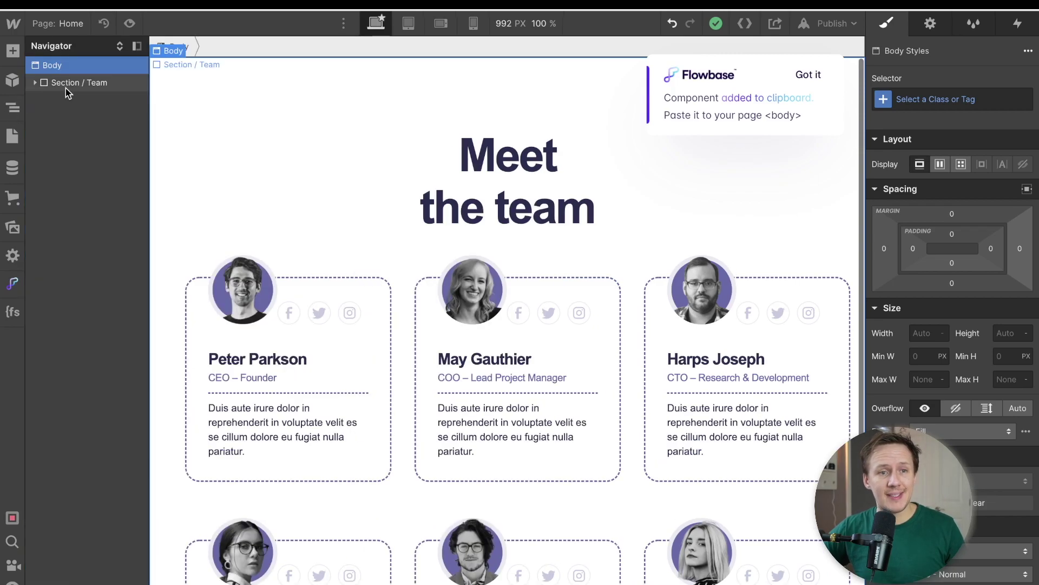
key("ctrl+v")
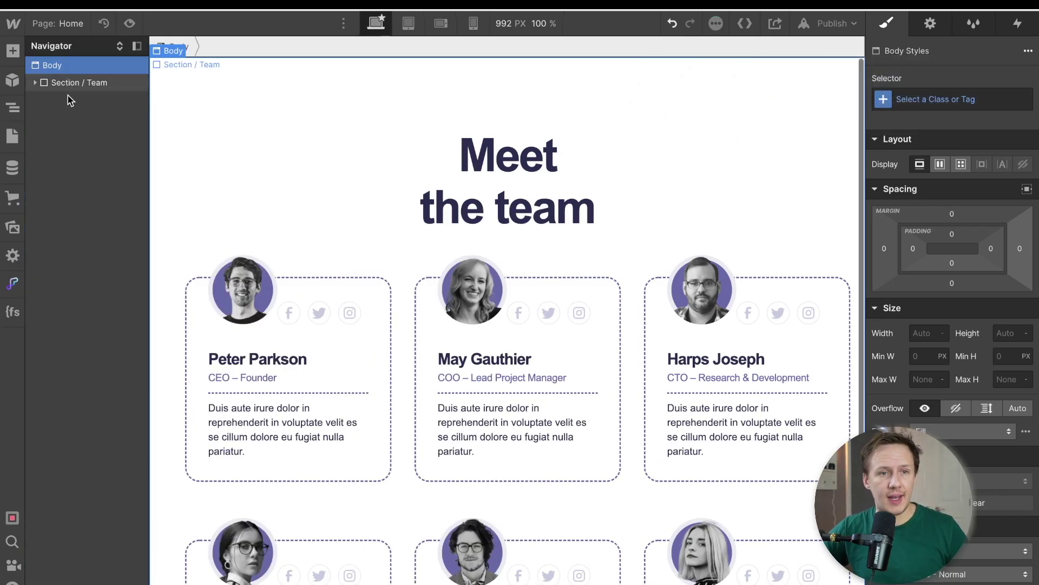
left_click(72, 82)
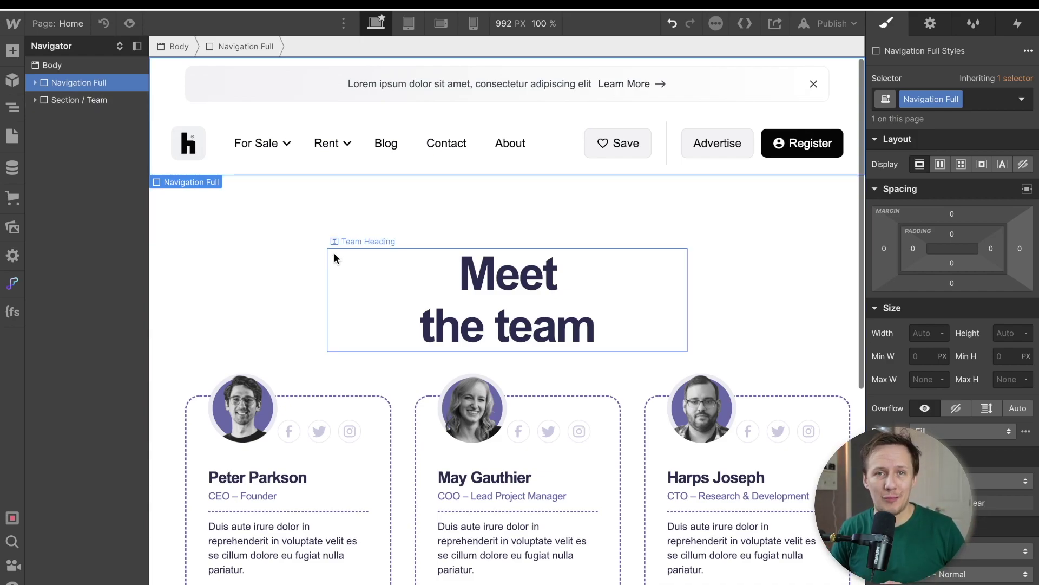
Scroll through the Flowbase extension's premium All Components cards
scroll(504, 436, "down", 6)
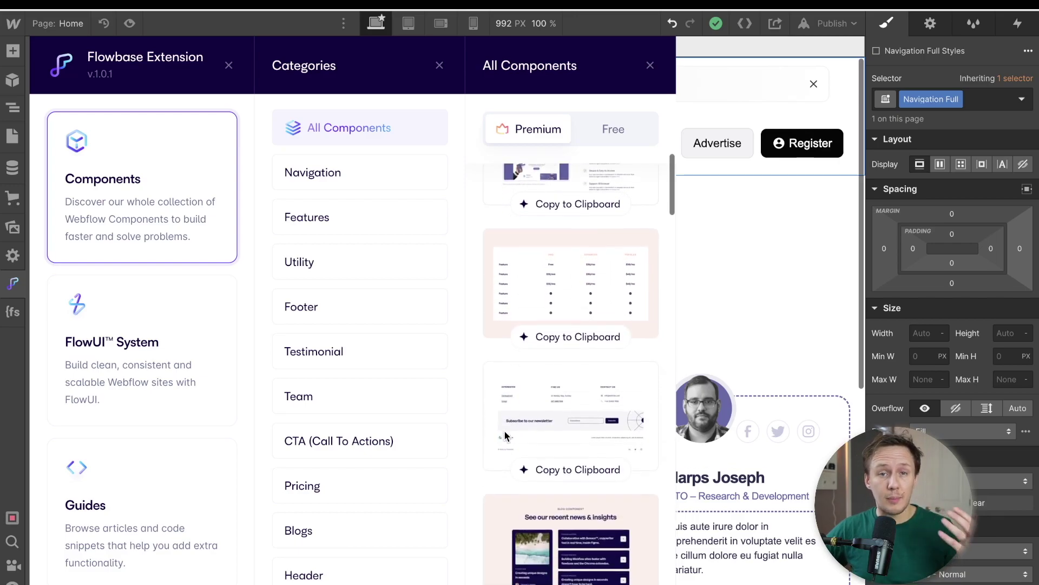
scroll(504, 436, "down", 8)
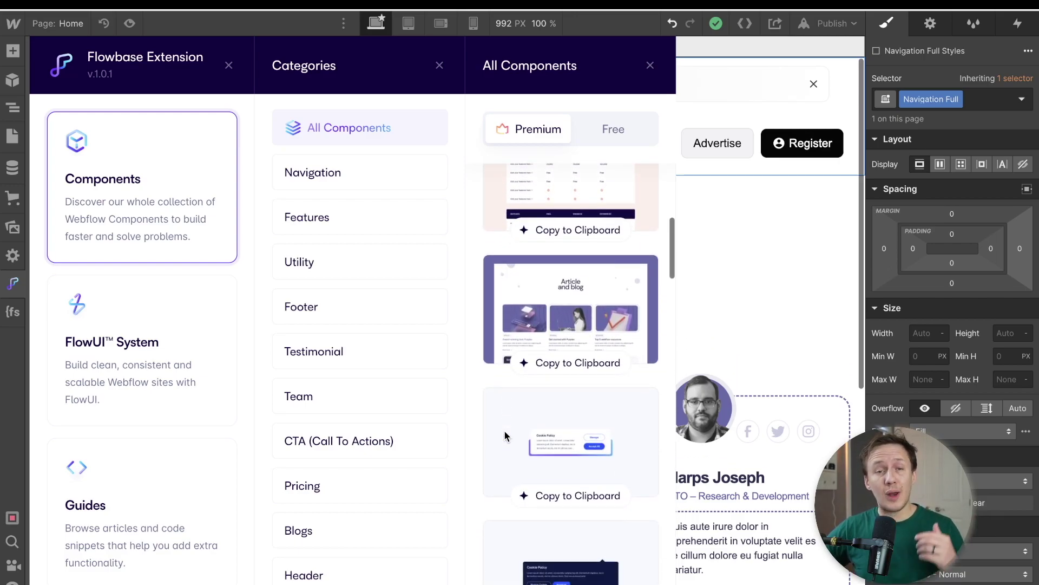
scroll(505, 436, "down", 2)
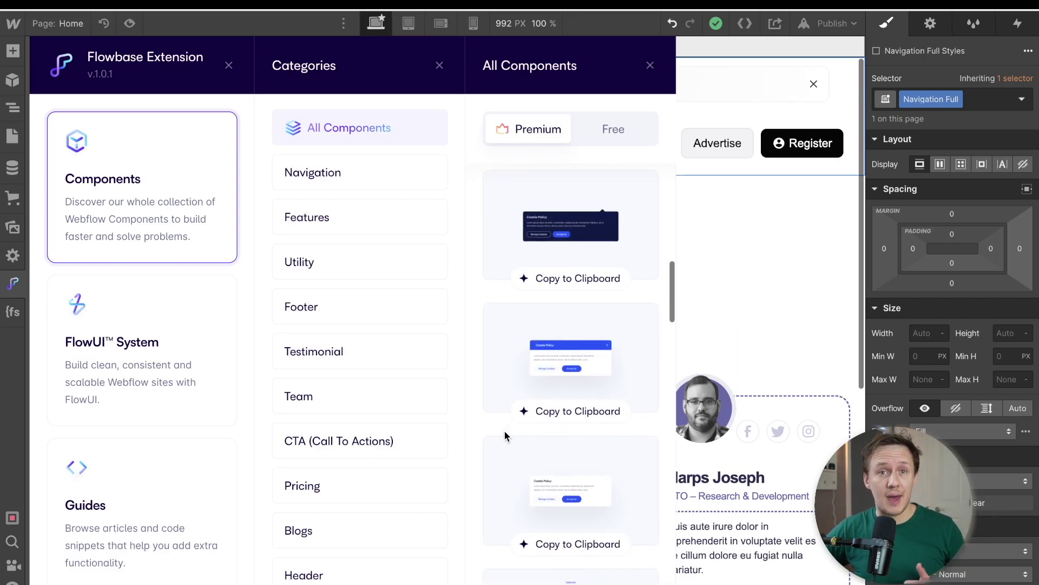
scroll(504, 436, "down", 10)
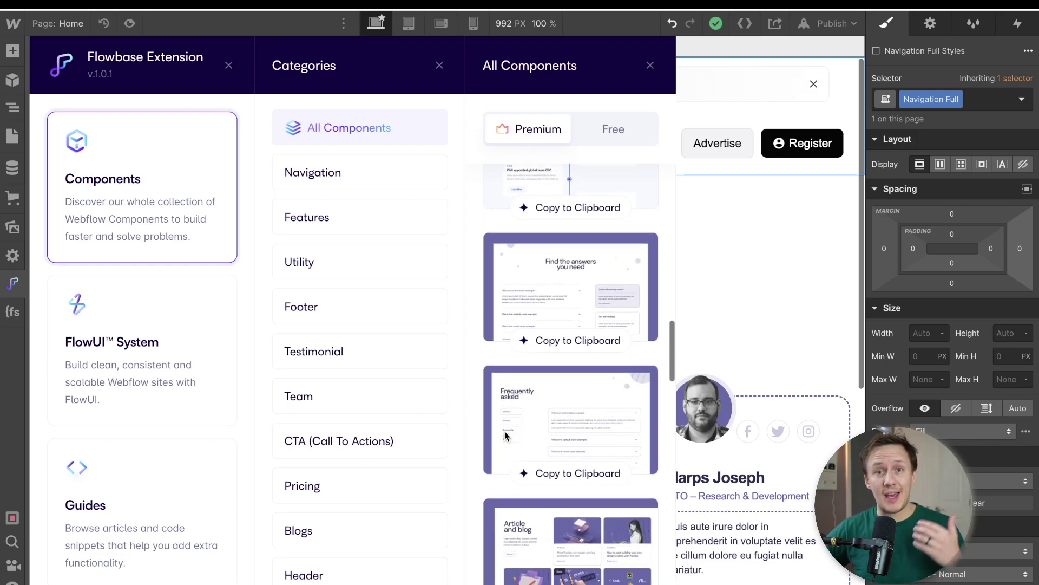
scroll(505, 436, "down", 9)
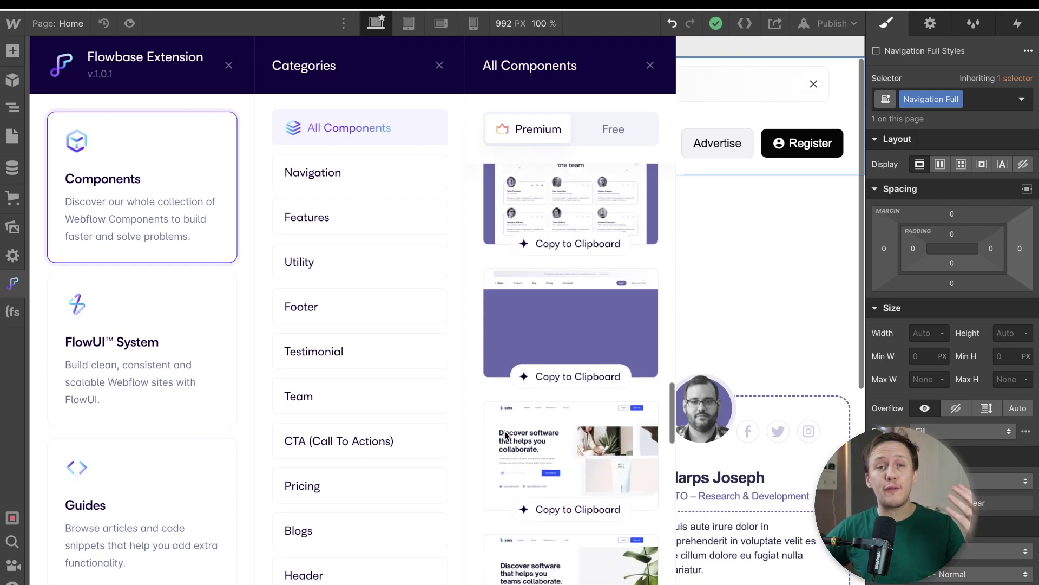
scroll(504, 436, "down", 4)
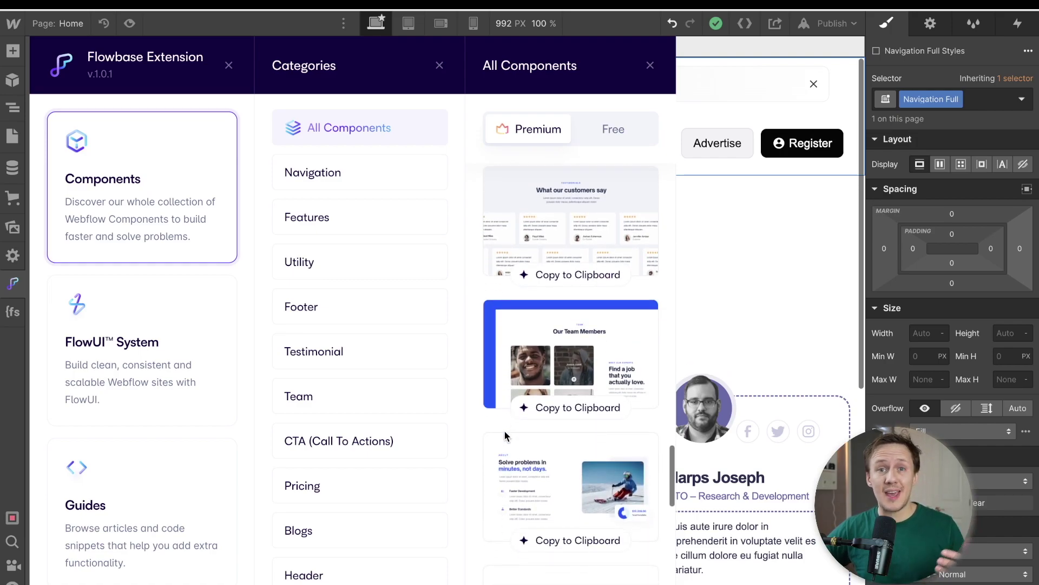
scroll(504, 436, "down", 4)
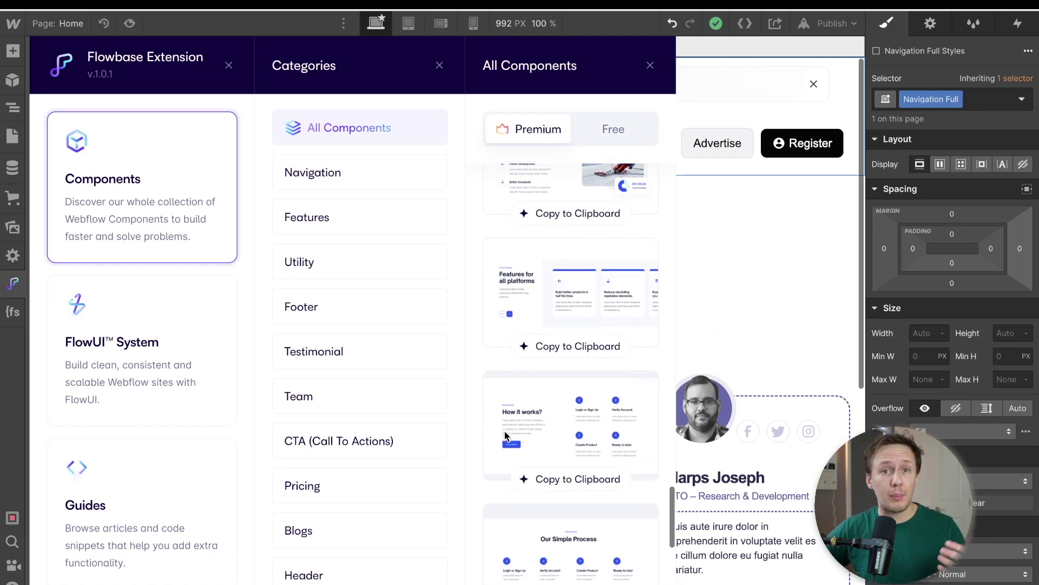
scroll(504, 436, "down", 6)
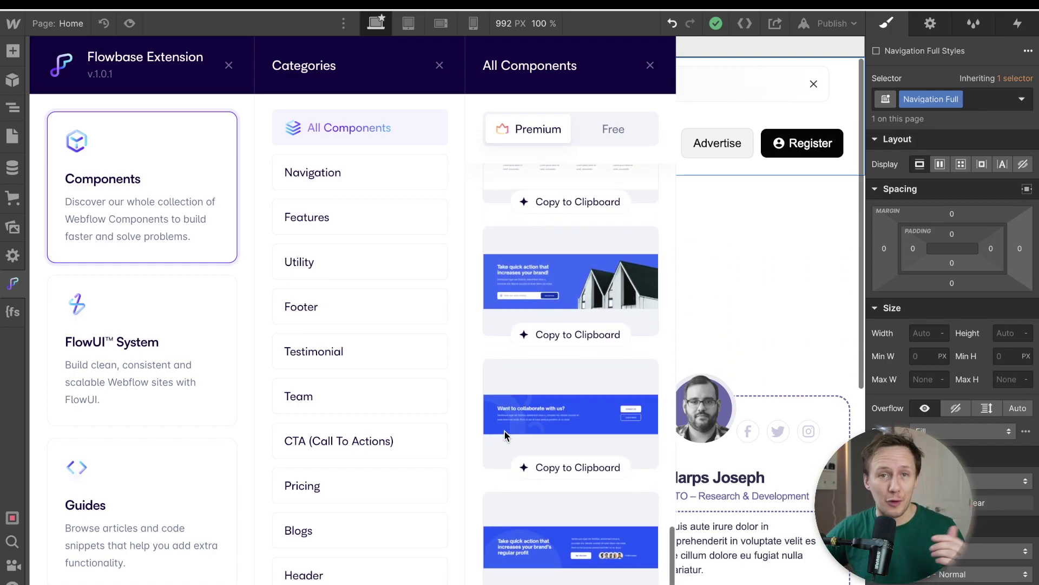
scroll(430, 363, "down", 2)
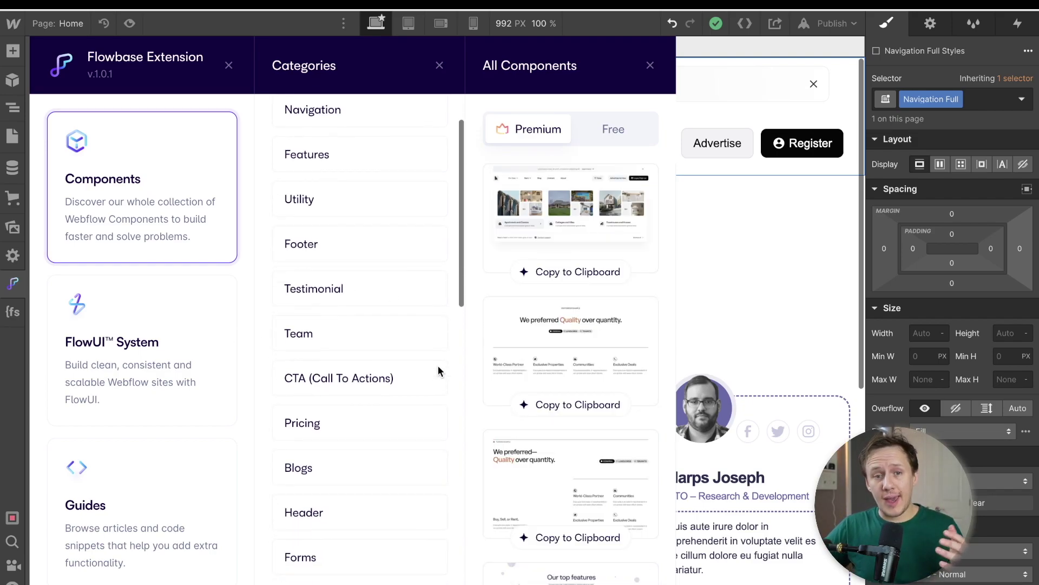
scroll(480, 372, "down", 5)
scroll(477, 372, "down", 7)
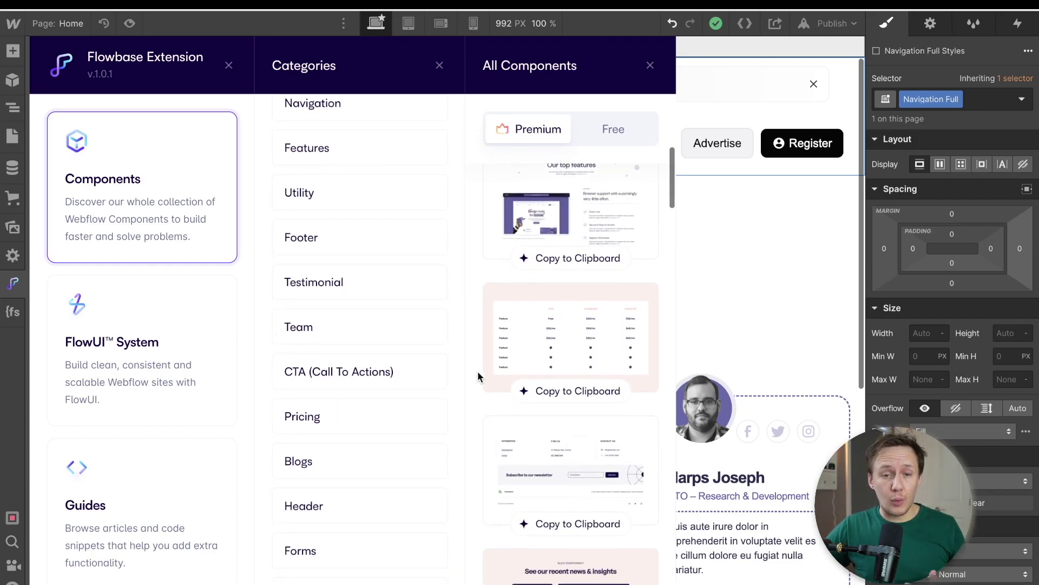
scroll(477, 372, "down", 8)
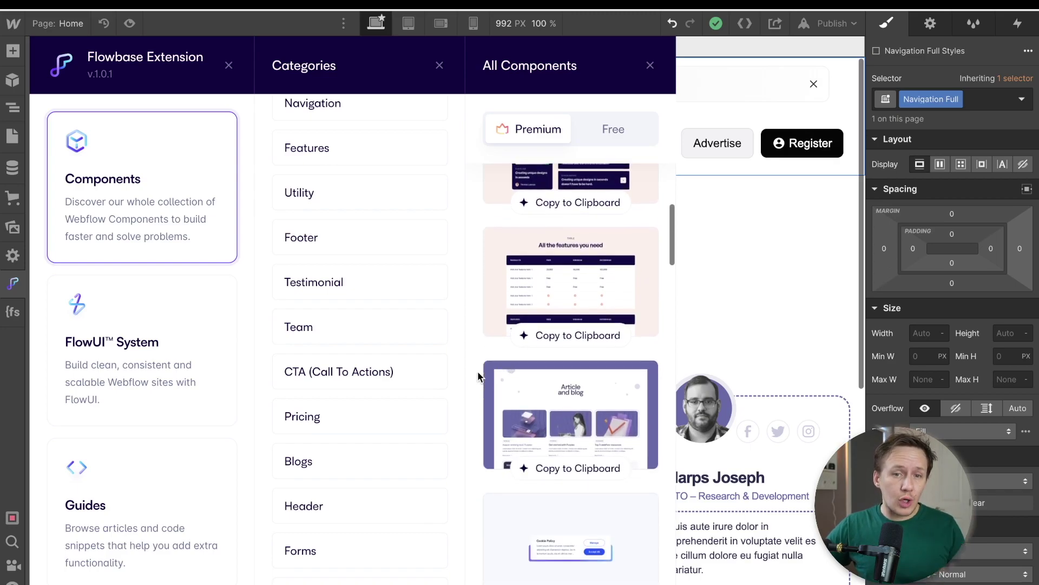
scroll(477, 371, "down", 5)
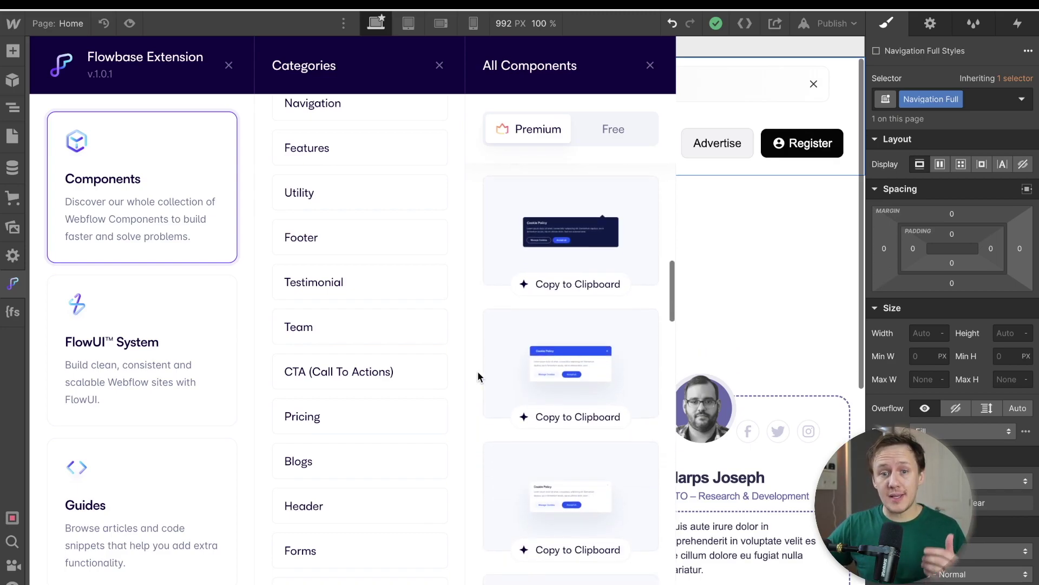
Switch the Flowbase component list to Free and scroll through the free cards
left_click(596, 142)
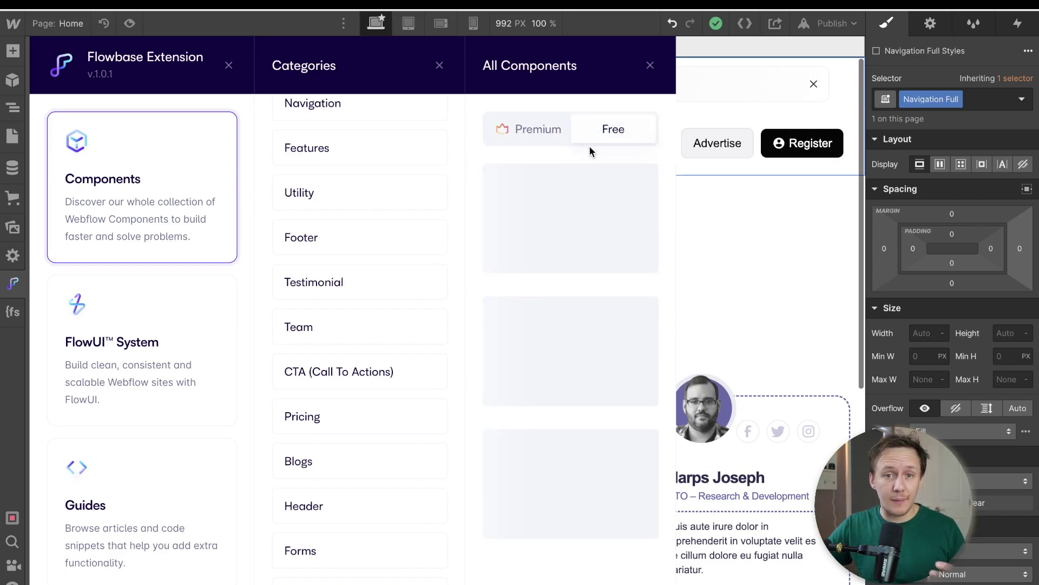
scroll(558, 320, "down", 6)
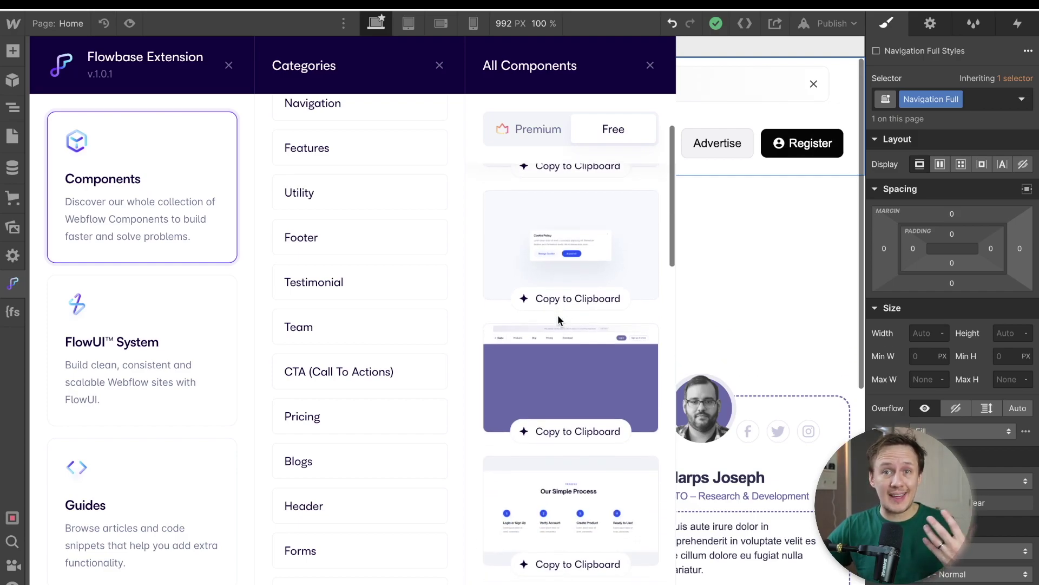
scroll(559, 322, "down", 7)
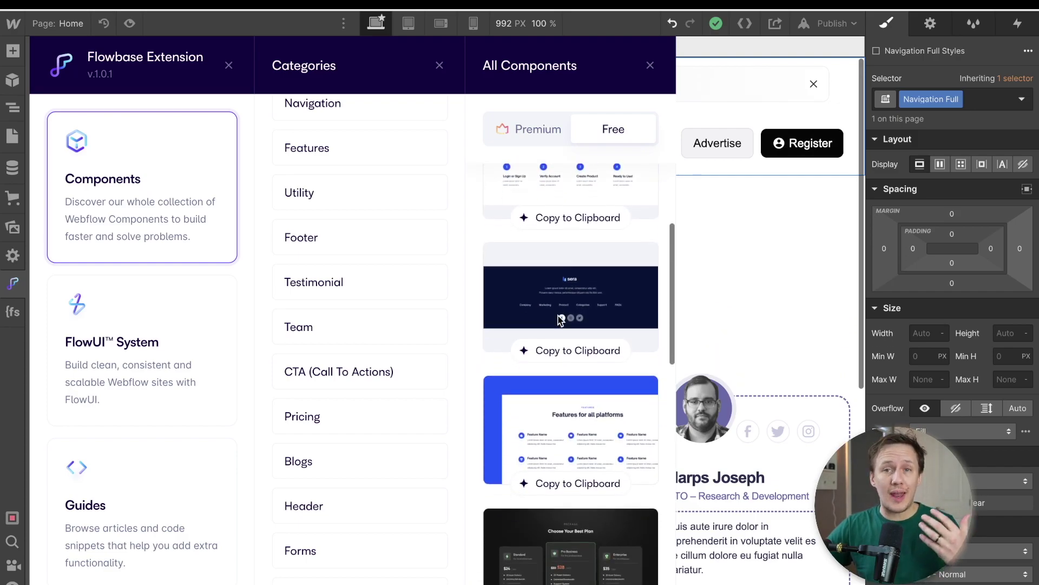
scroll(559, 321, "down", 6)
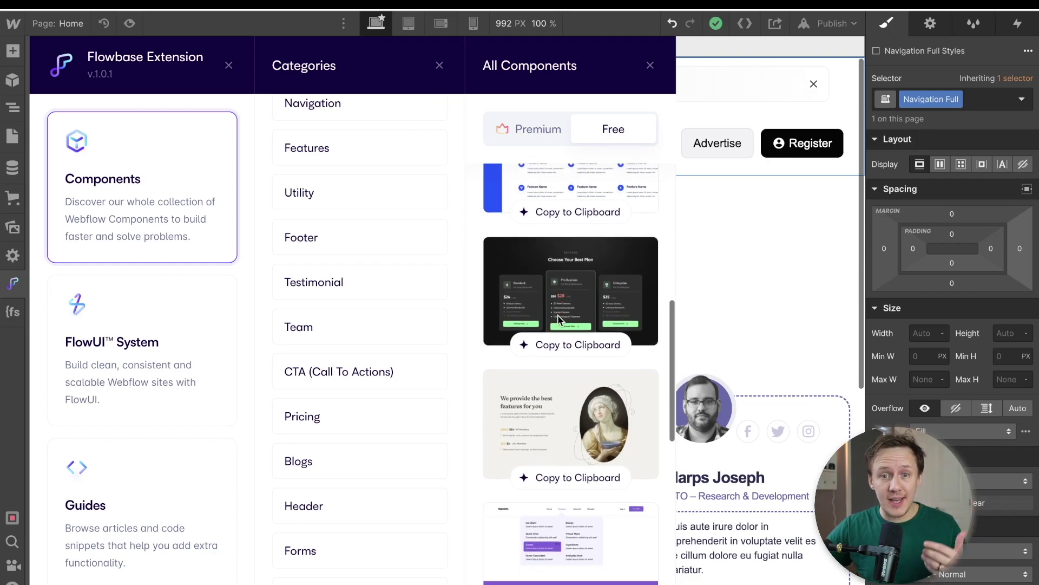
scroll(544, 322, "down", 3)
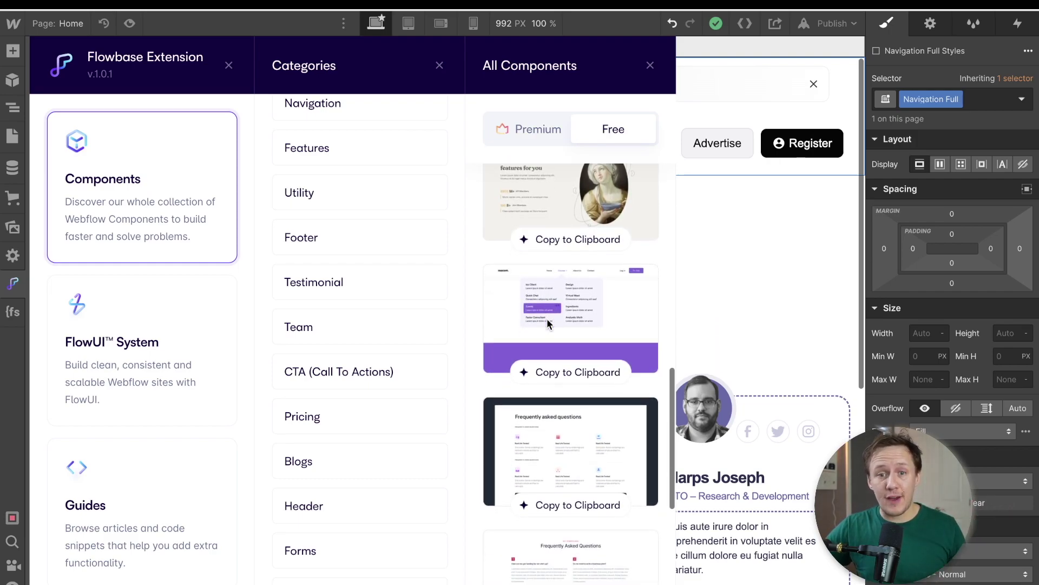
scroll(548, 324, "down", 5)
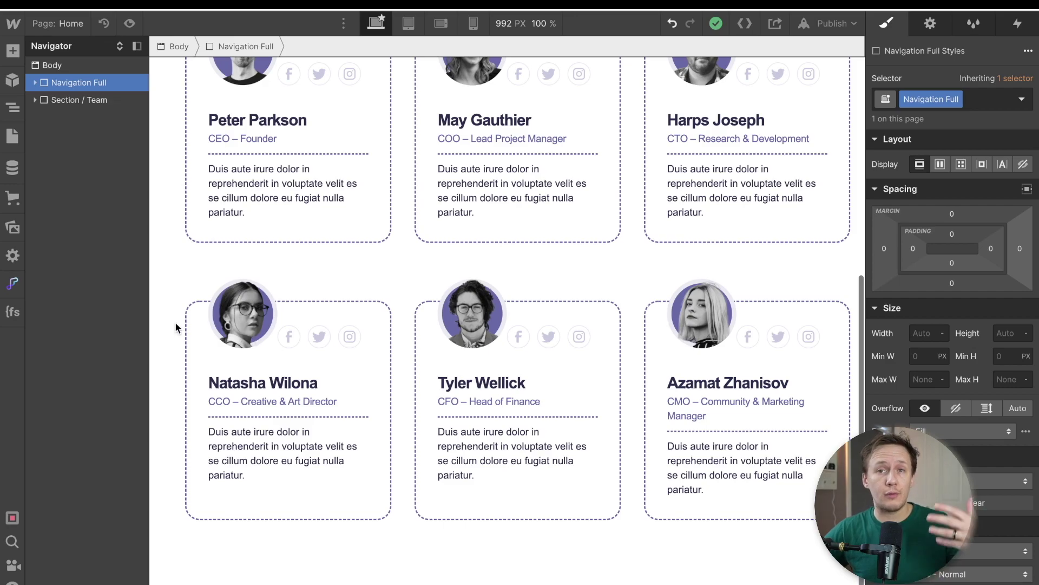
Add the 'Build beautiful products faster' FlowUI hero section to the page
left_click(13, 285)
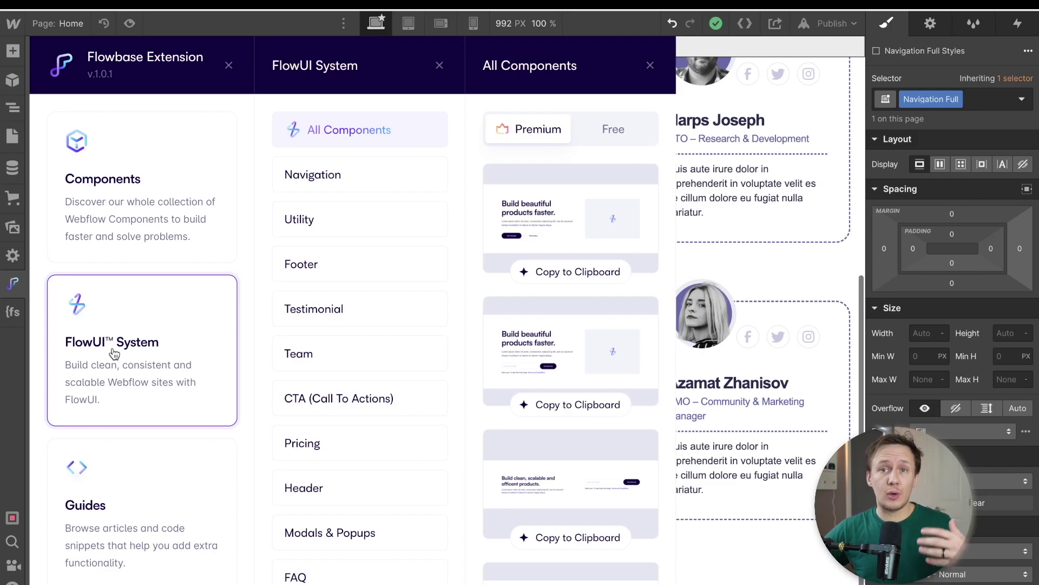
scroll(515, 380, "down", 5)
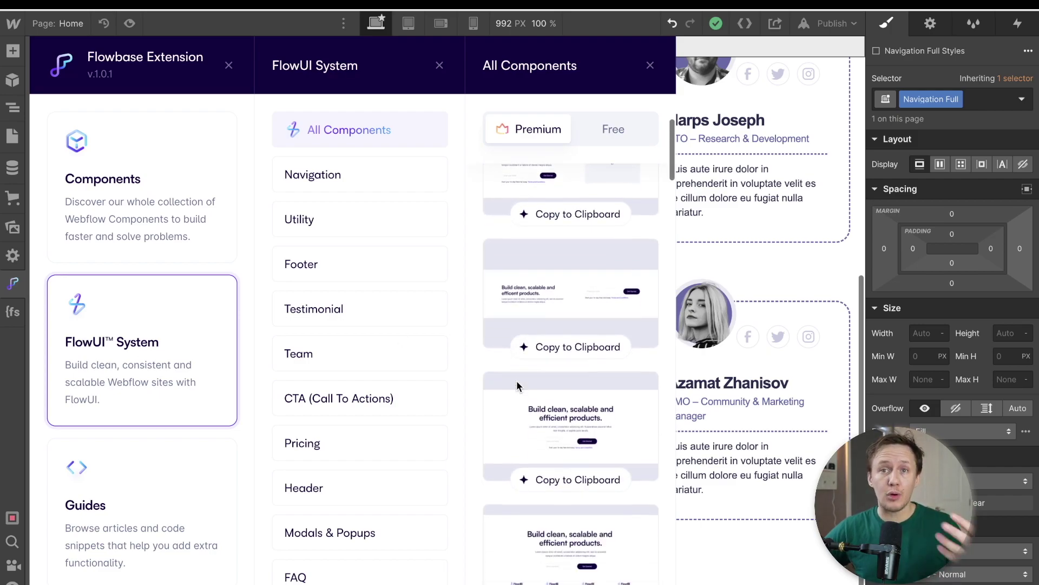
scroll(515, 380, "down", 8)
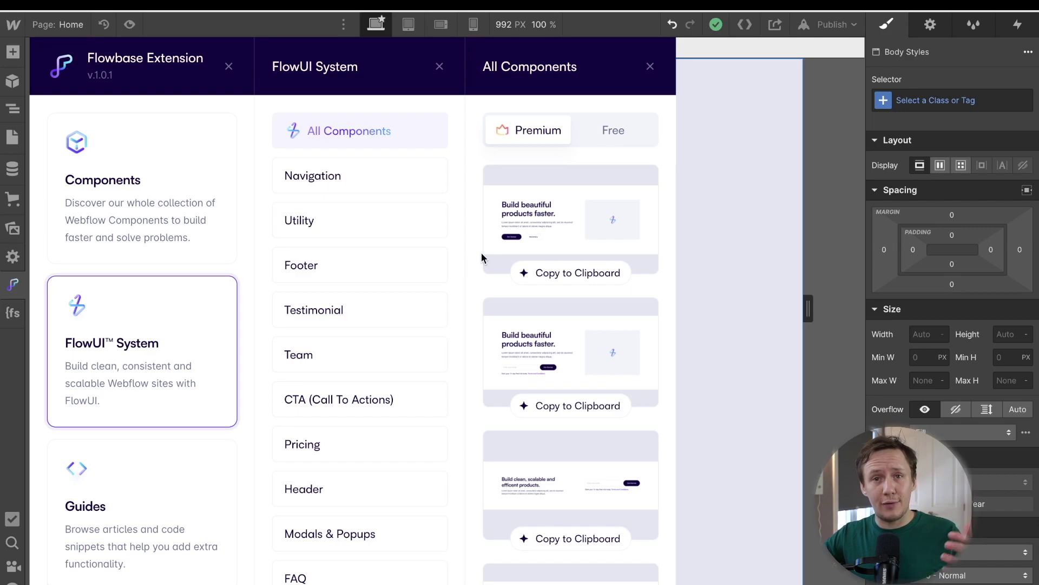
scroll(492, 257, "down", 1)
scroll(492, 258, "up", 1)
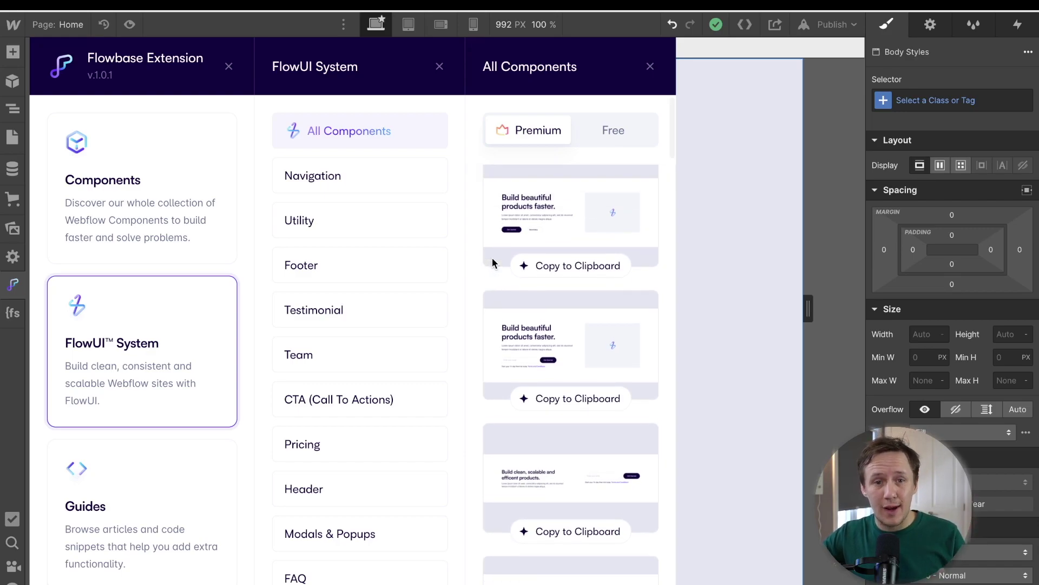
scroll(492, 263, "down", 2)
scroll(492, 263, "up", 1)
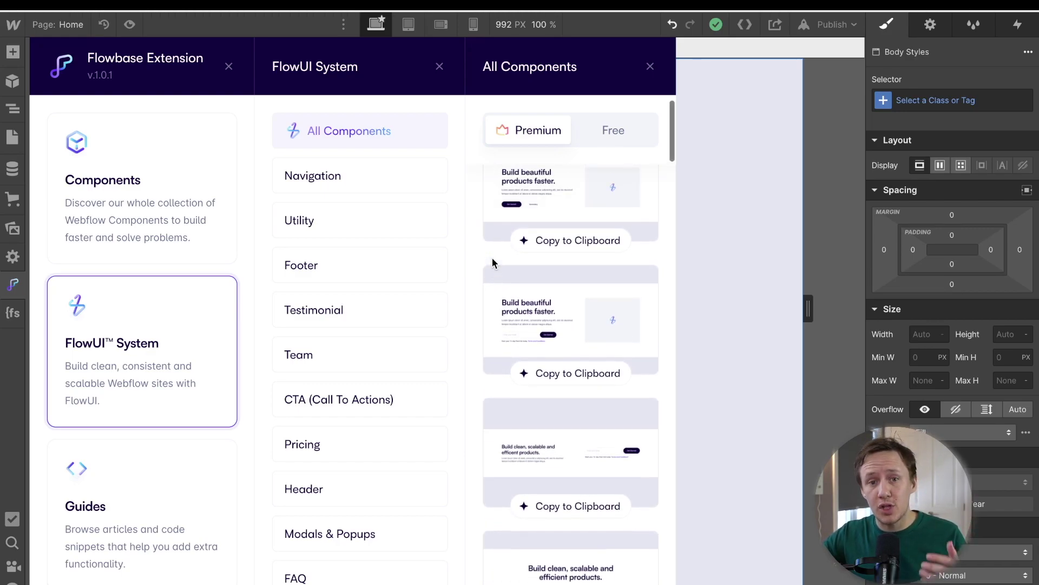
scroll(492, 258, "up", 1)
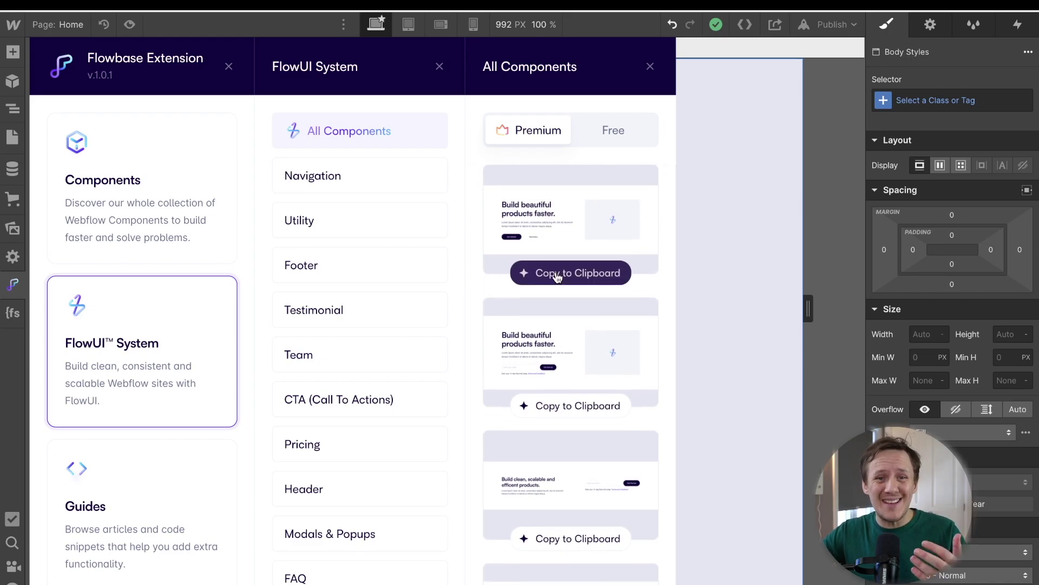
left_click(582, 276)
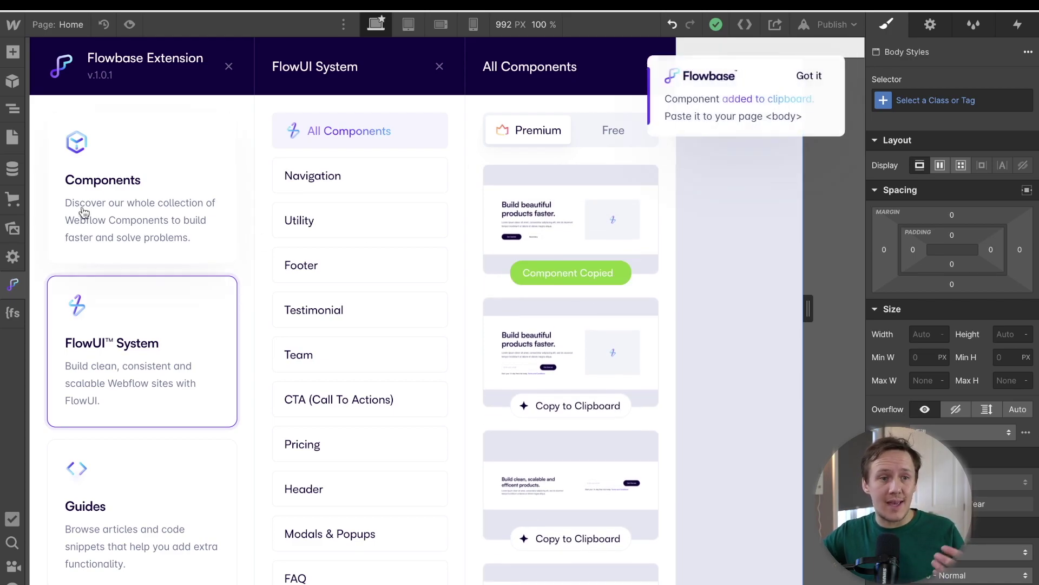
left_click(13, 282)
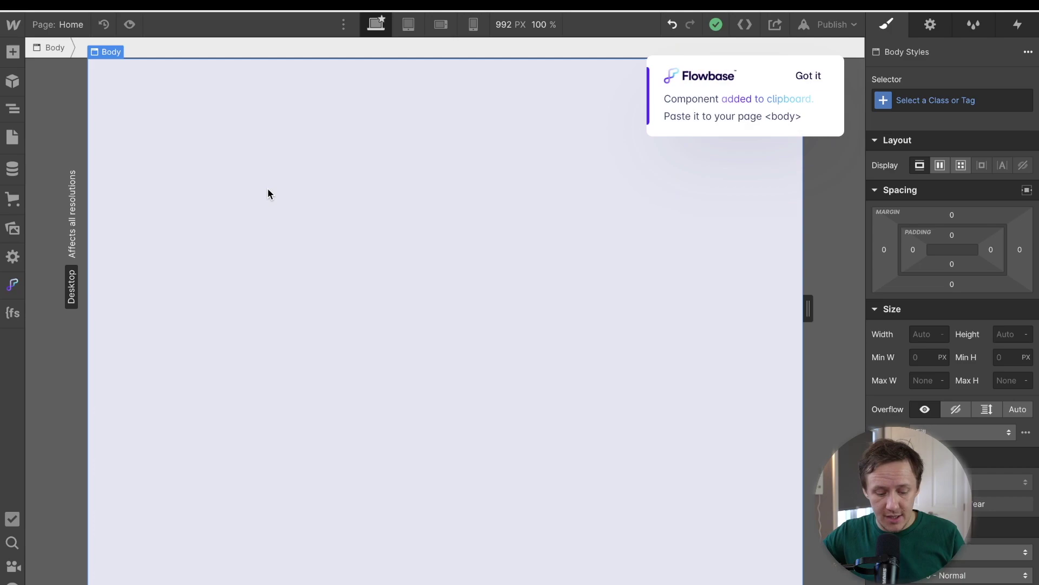
key("ctrl+v")
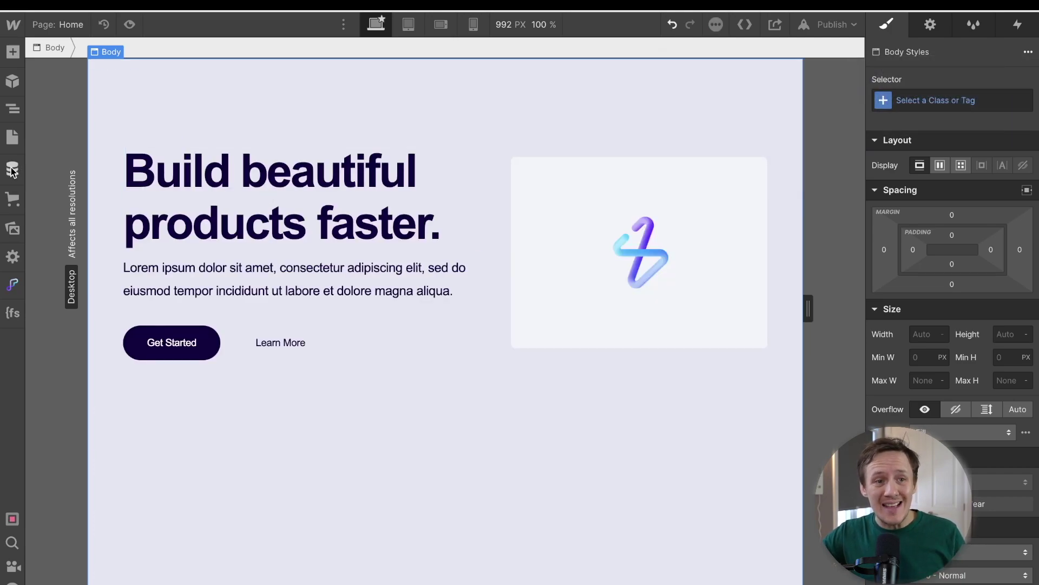
Filter FlowUI System components to Free and copy the section tabs component
left_click(11, 283)
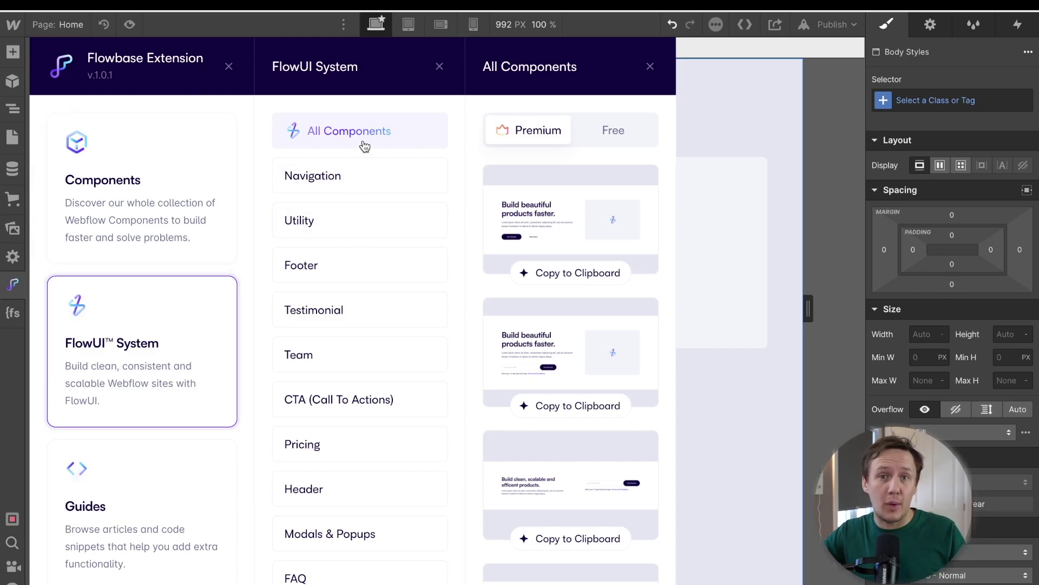
scroll(525, 197, "down", 3)
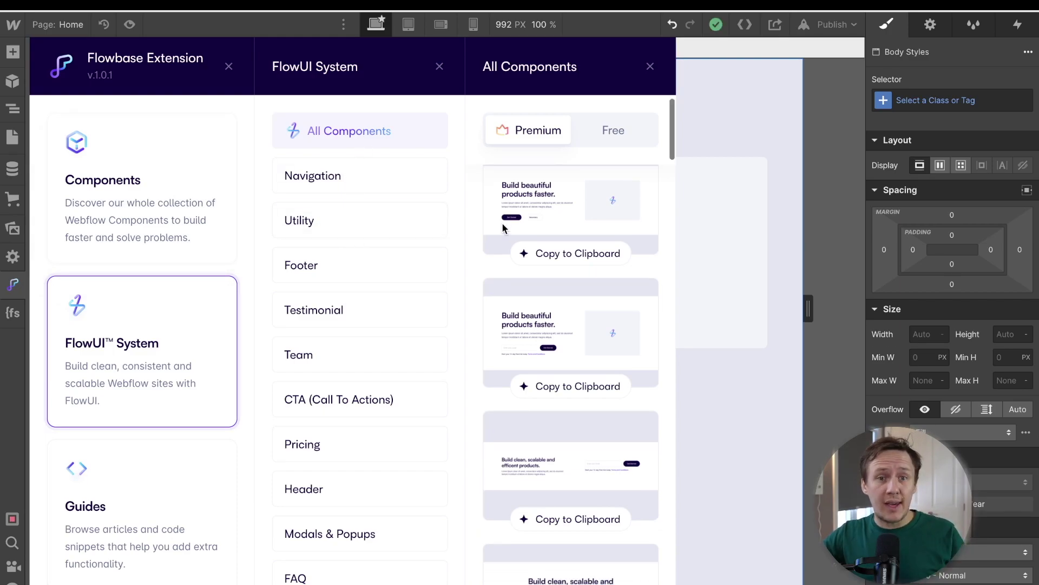
left_click(596, 130)
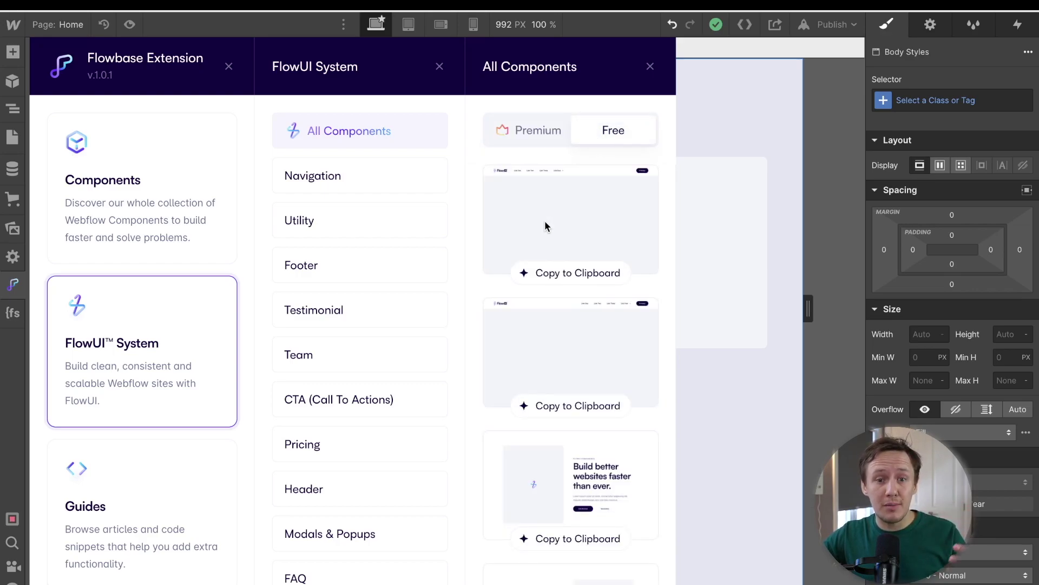
scroll(554, 299, "down", 4)
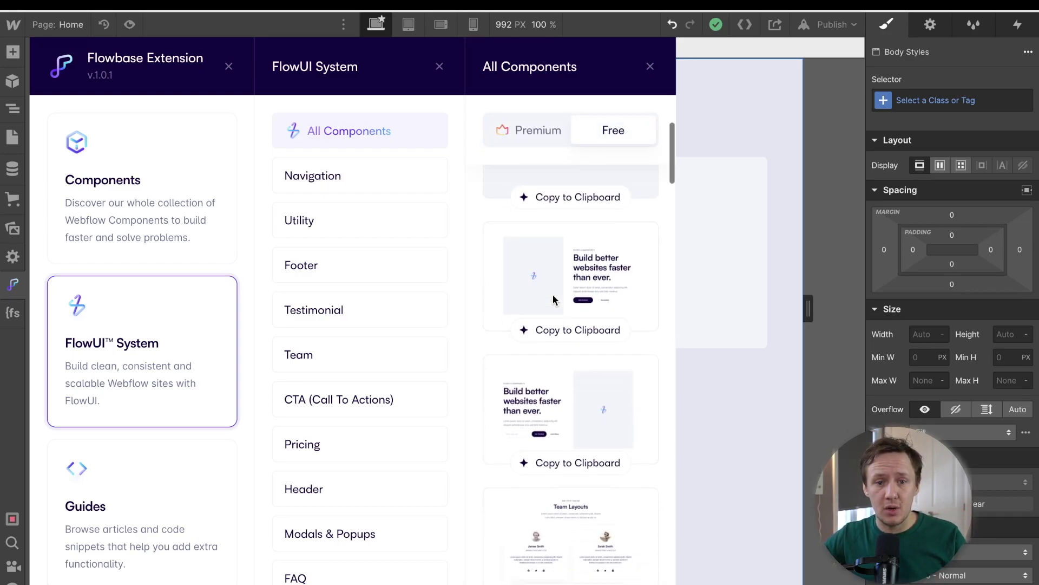
scroll(553, 296, "down", 6)
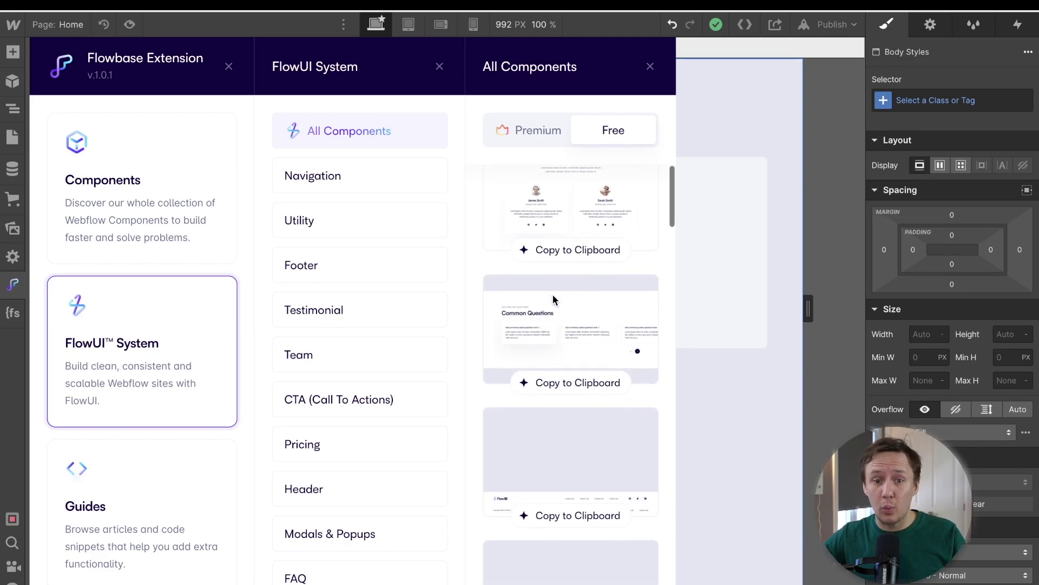
scroll(553, 298, "down", 5)
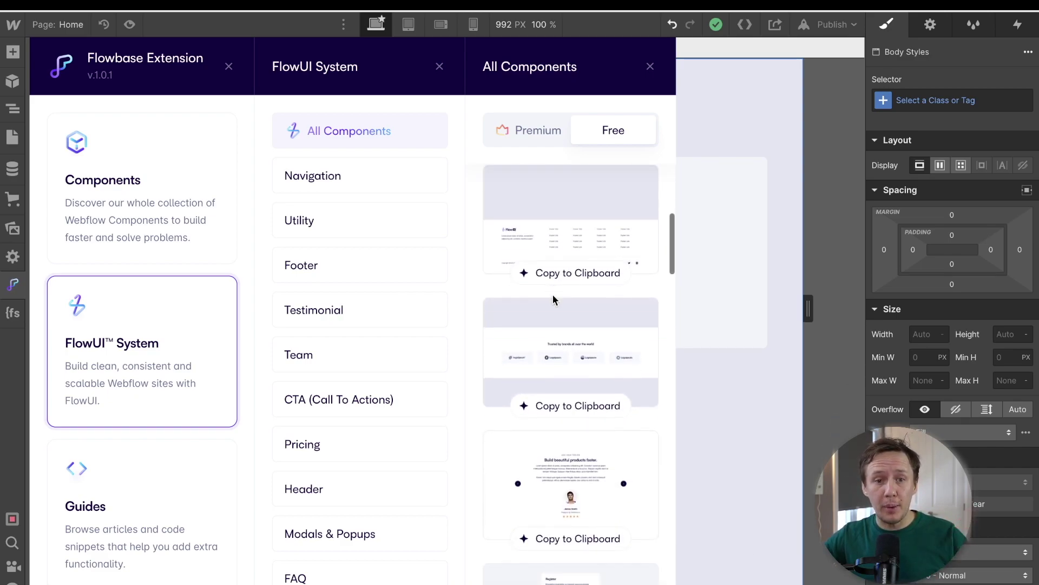
scroll(553, 299, "down", 6)
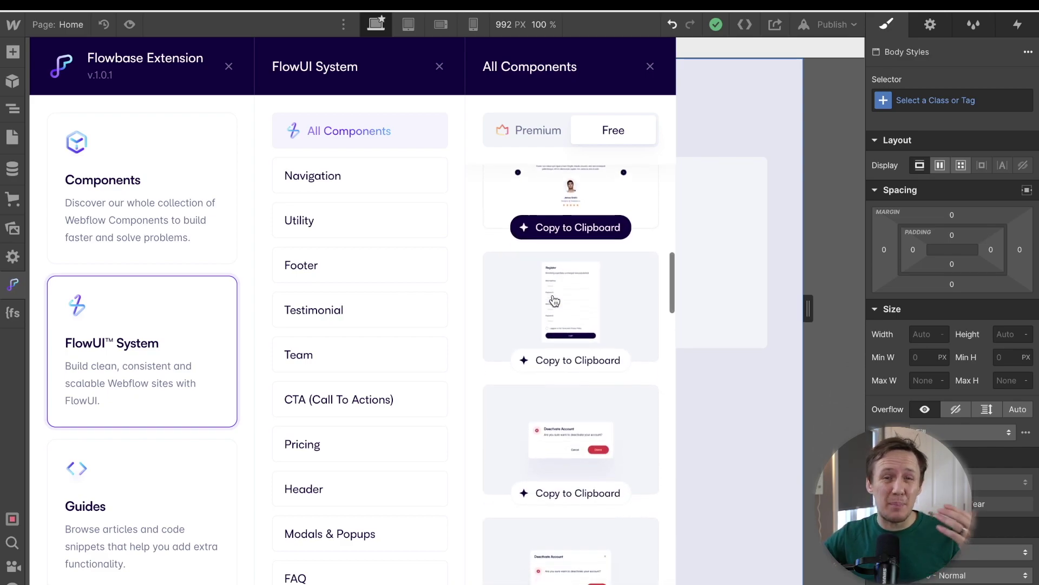
scroll(554, 299, "down", 3)
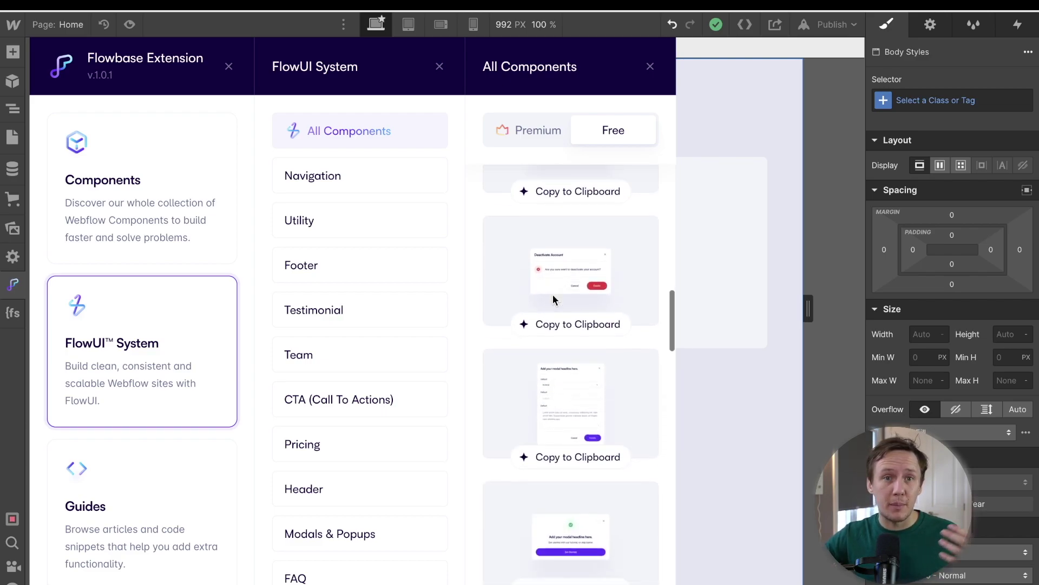
scroll(553, 299, "down", 7)
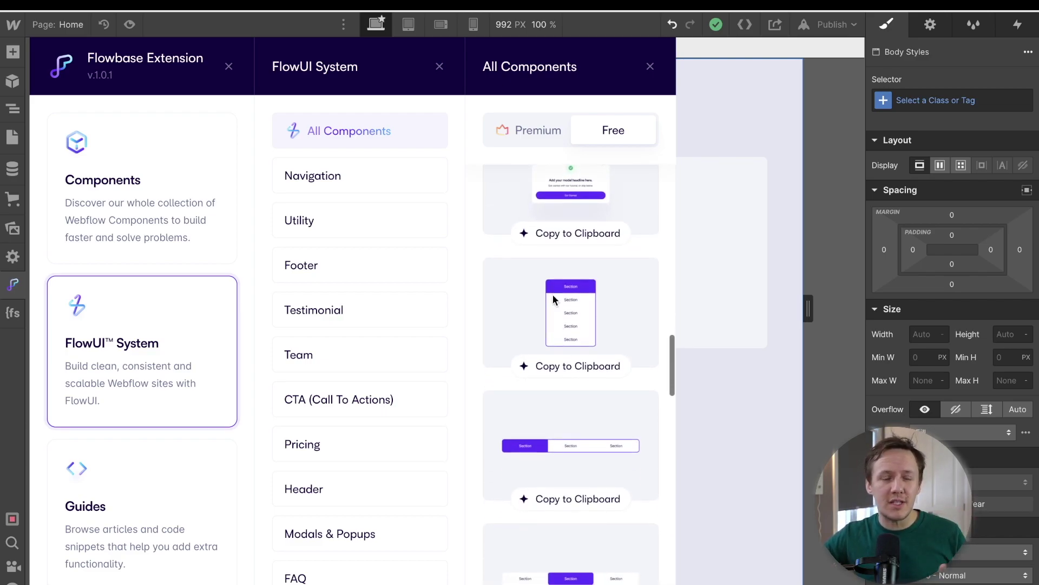
scroll(553, 295, "down", 7)
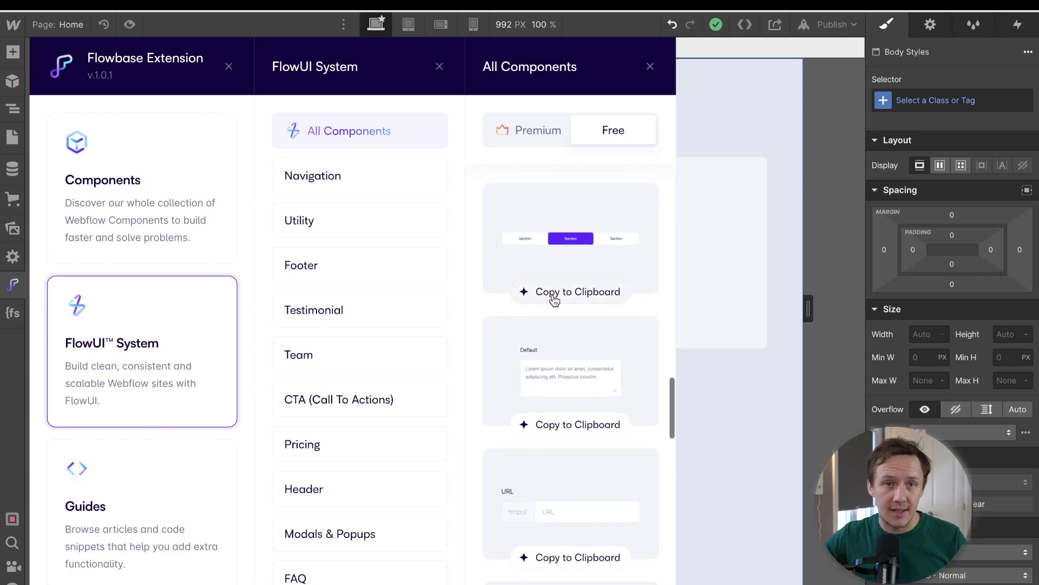
left_click(554, 295)
Browse further through the free FlowUI component previews
scroll(350, 297, "down", 3)
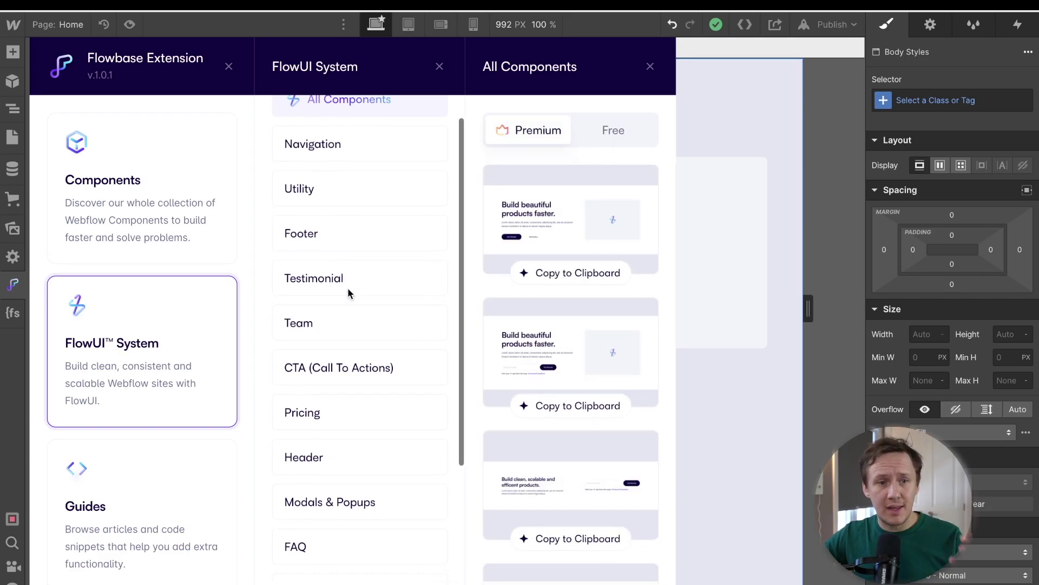
scroll(349, 294, "down", 3)
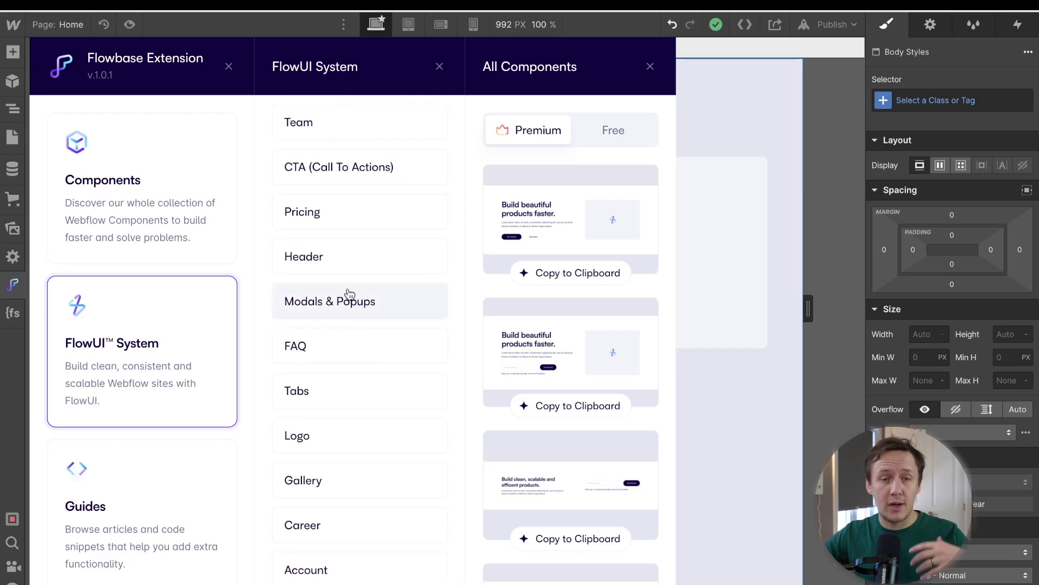
scroll(349, 294, "up", 6)
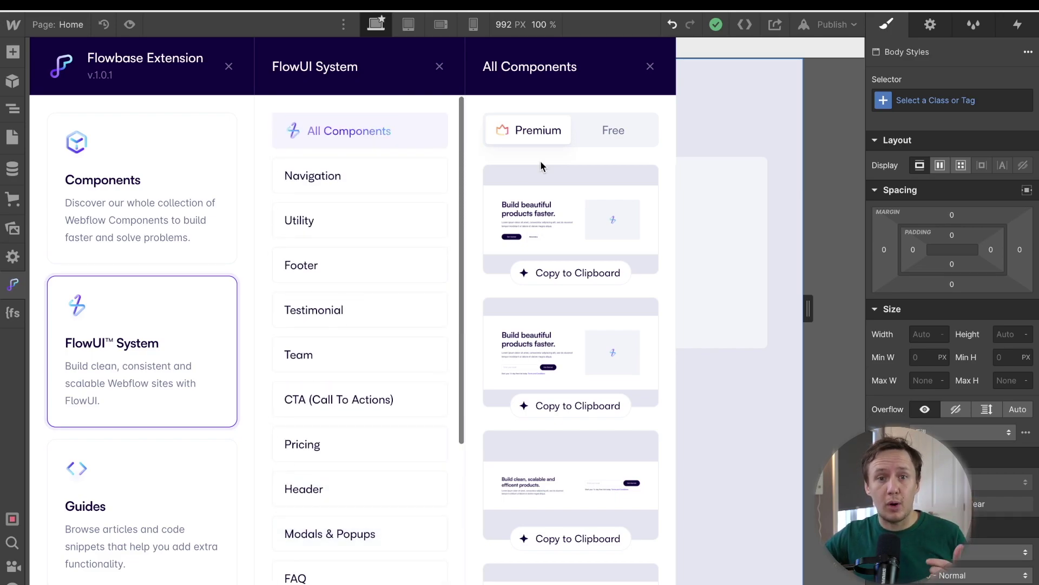
left_click(596, 133)
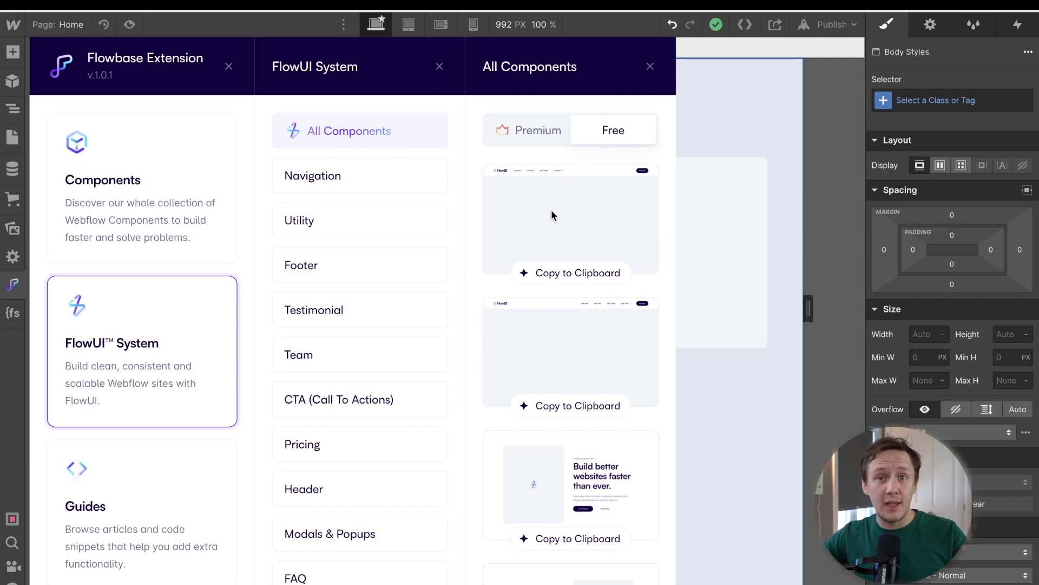
scroll(551, 230, "down", 5)
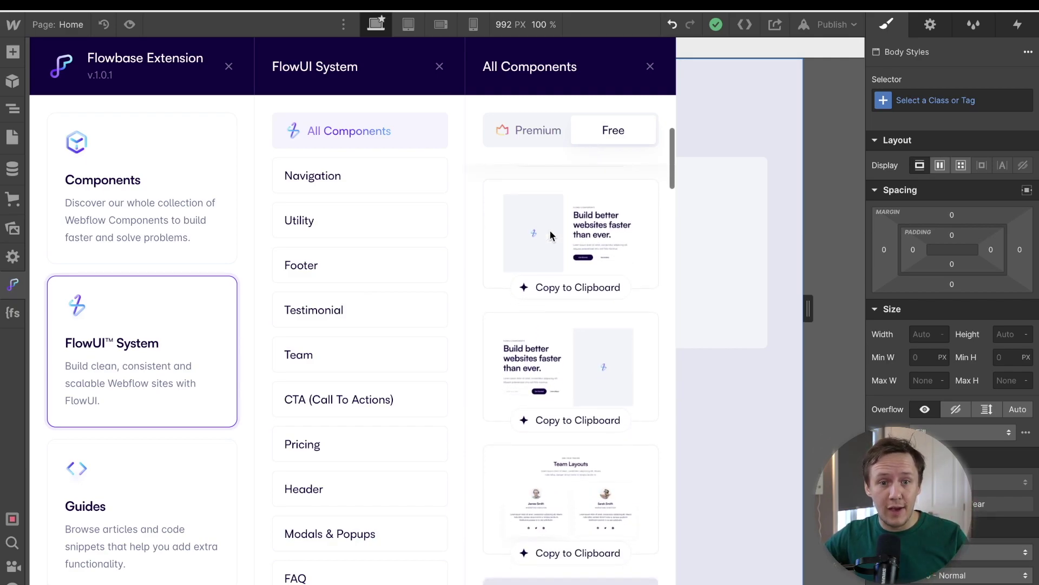
scroll(550, 229, "down", 6)
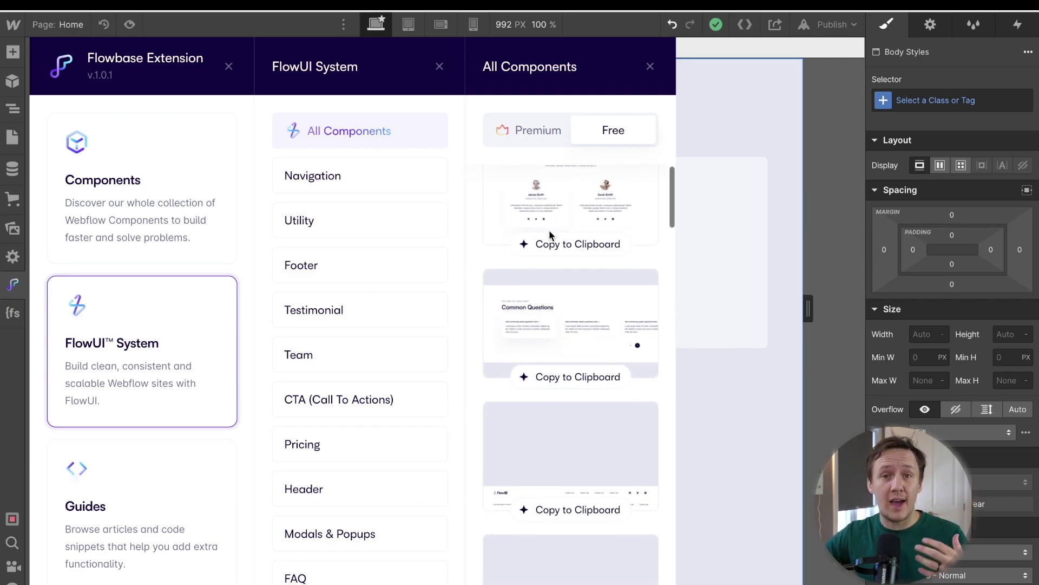
scroll(549, 231, "down", 5)
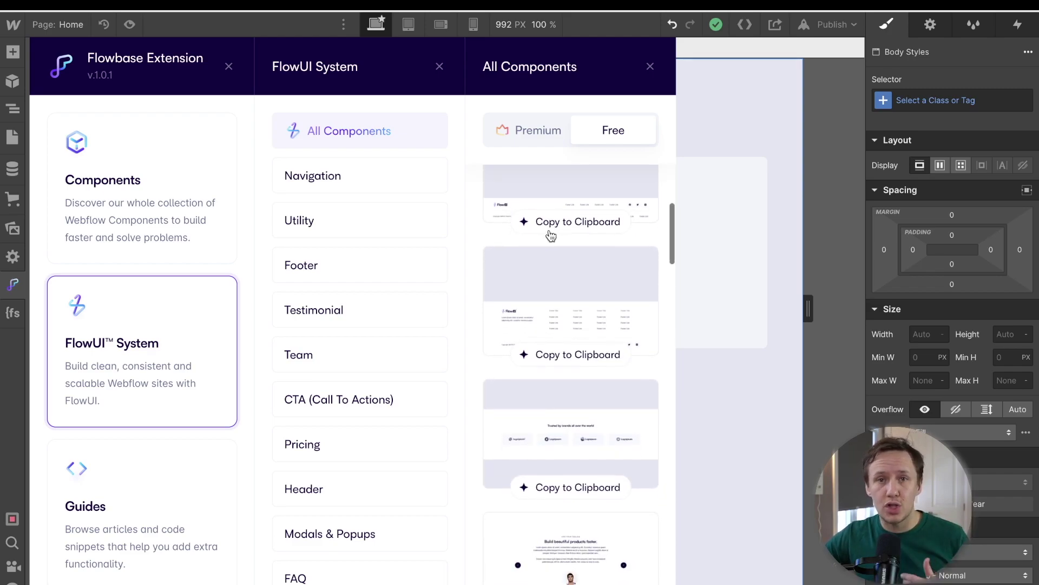
scroll(550, 233, "down", 6)
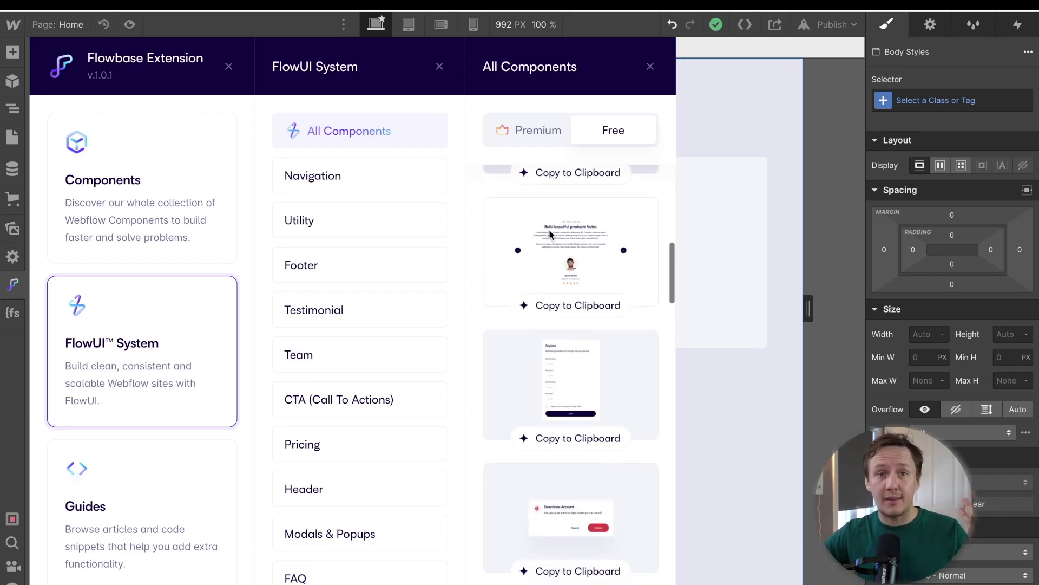
scroll(549, 229, "down", 4)
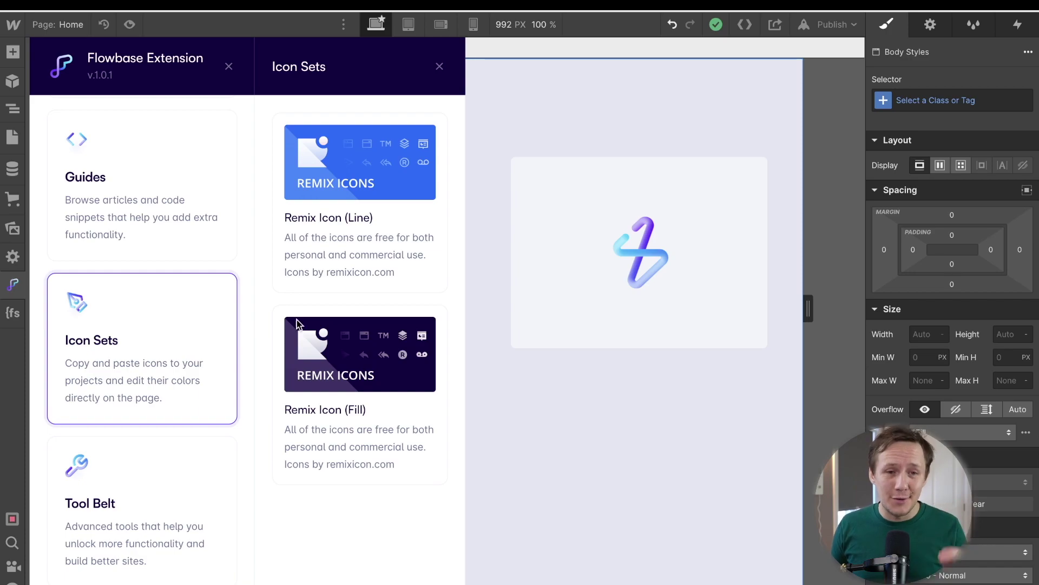
Search the Remix Icon (Line) set for 'instagram' and copy the Instagram icon
left_click(342, 184)
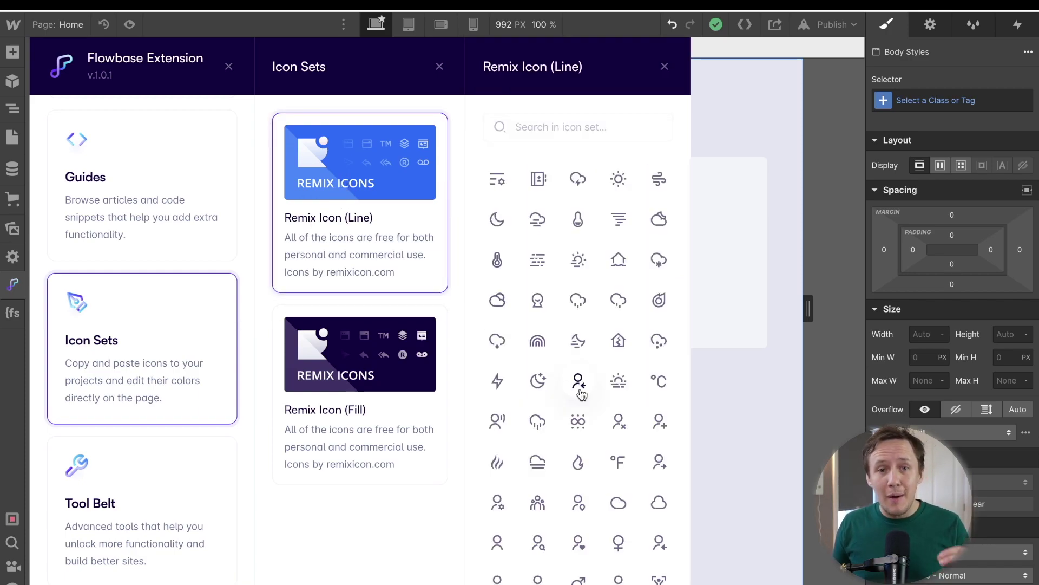
scroll(581, 394, "down", 10)
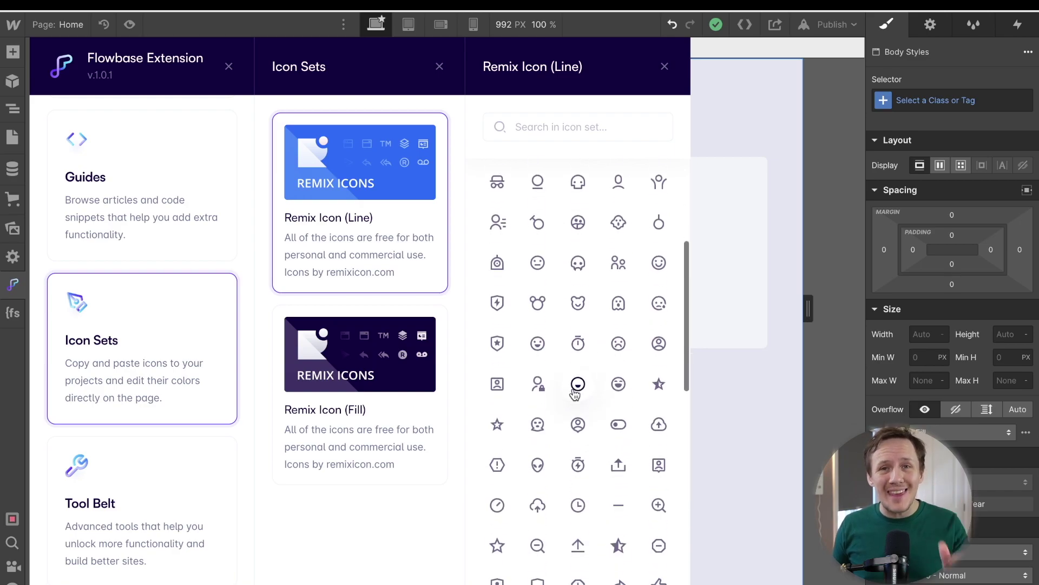
scroll(575, 393, "down", 12)
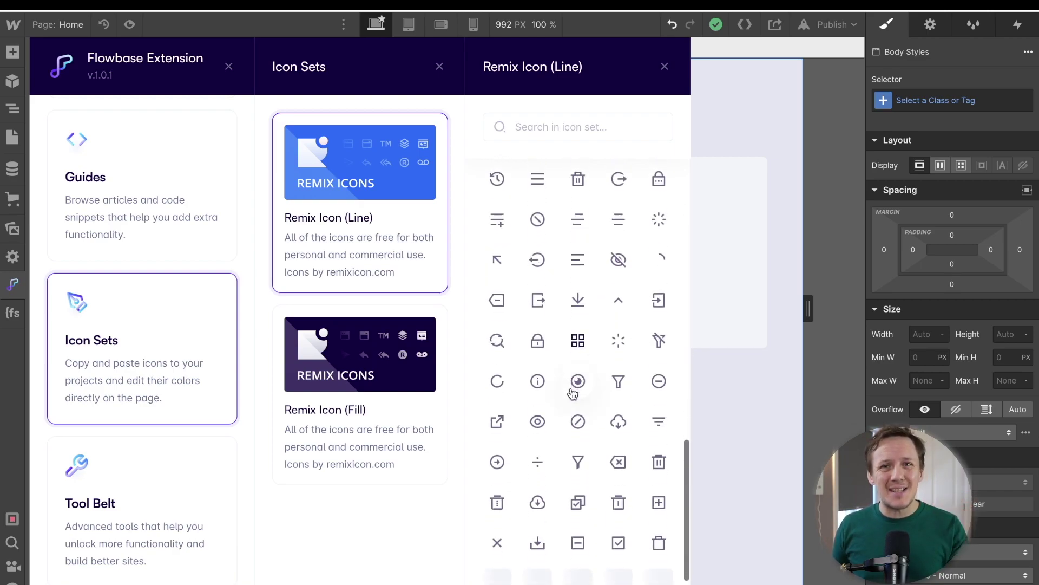
scroll(573, 393, "down", 4)
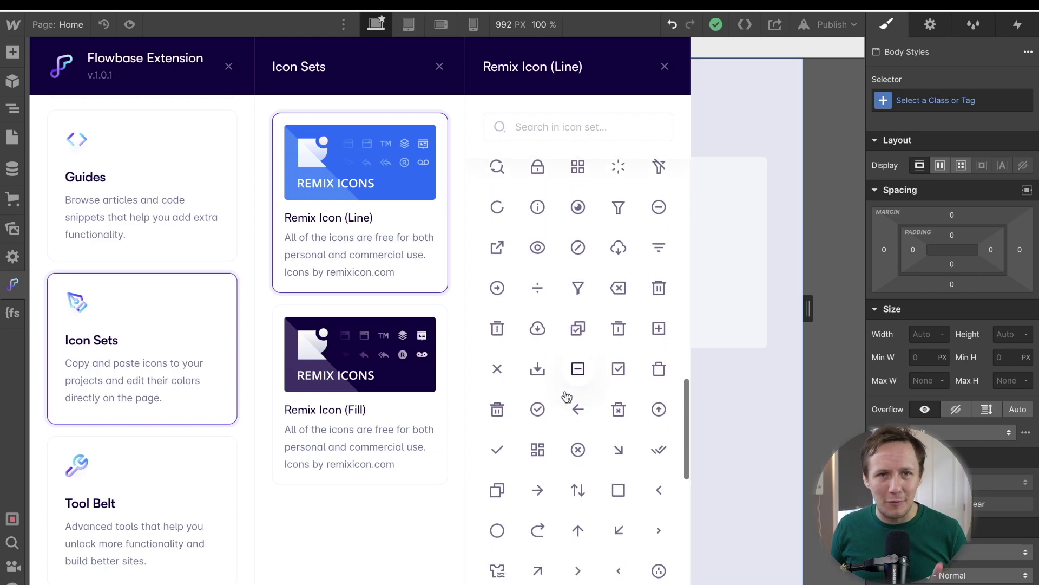
scroll(567, 397, "down", 3)
left_click(537, 121)
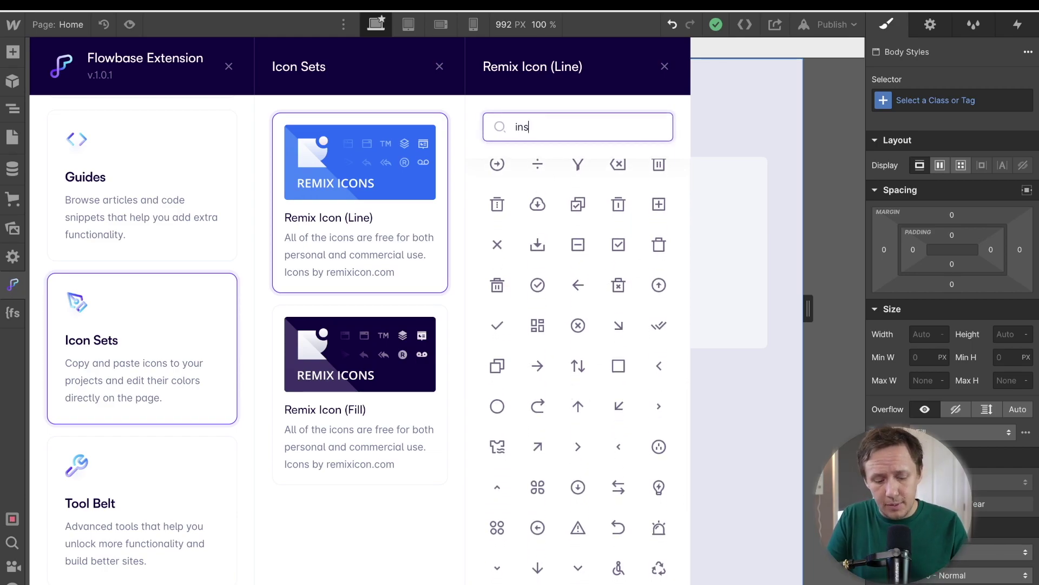
type("instagram")
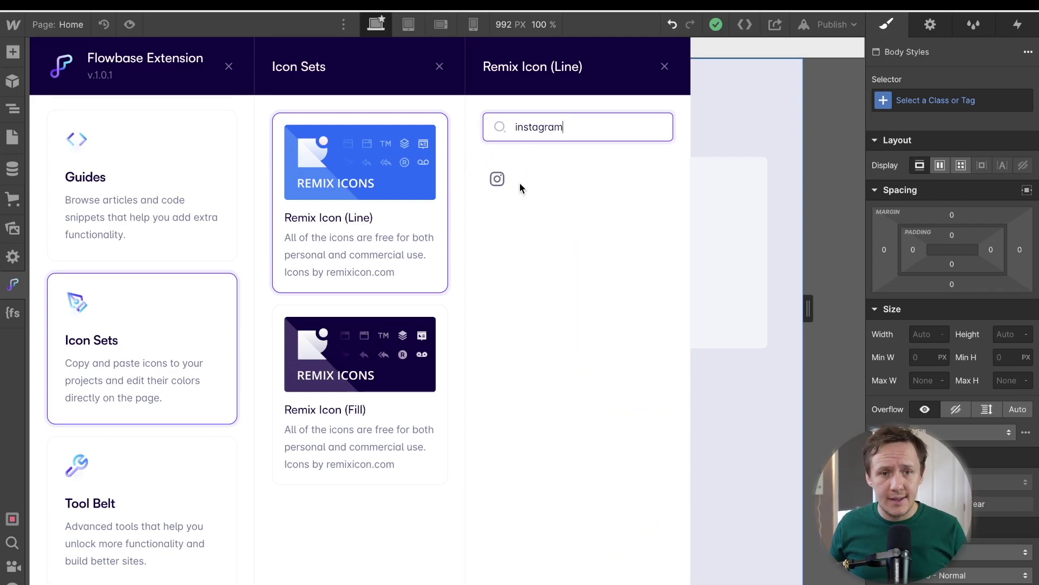
left_click(497, 181)
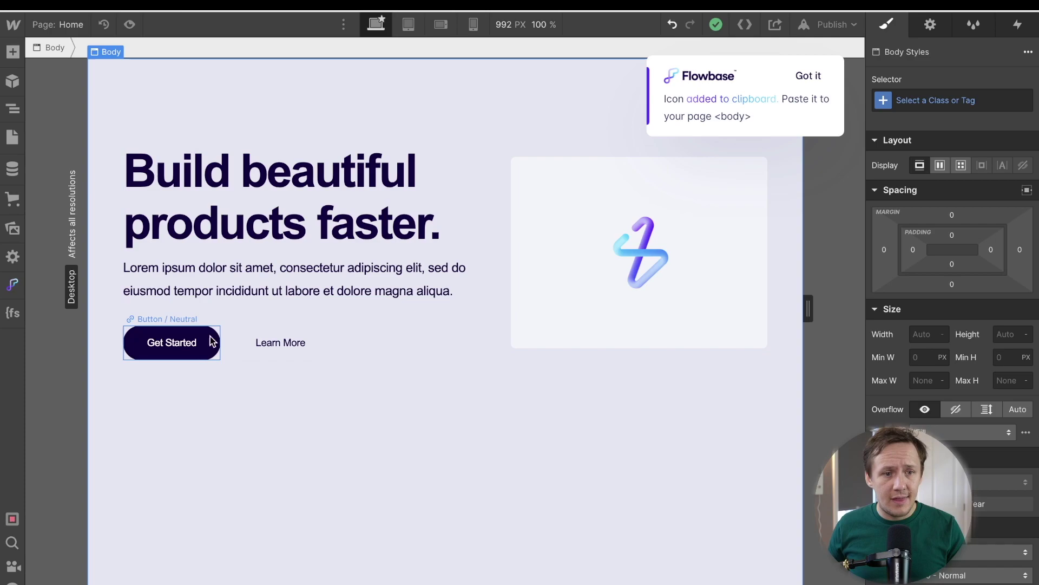
Paste the Instagram icon below the hero paragraph and check its SVG embed code
left_click(321, 352)
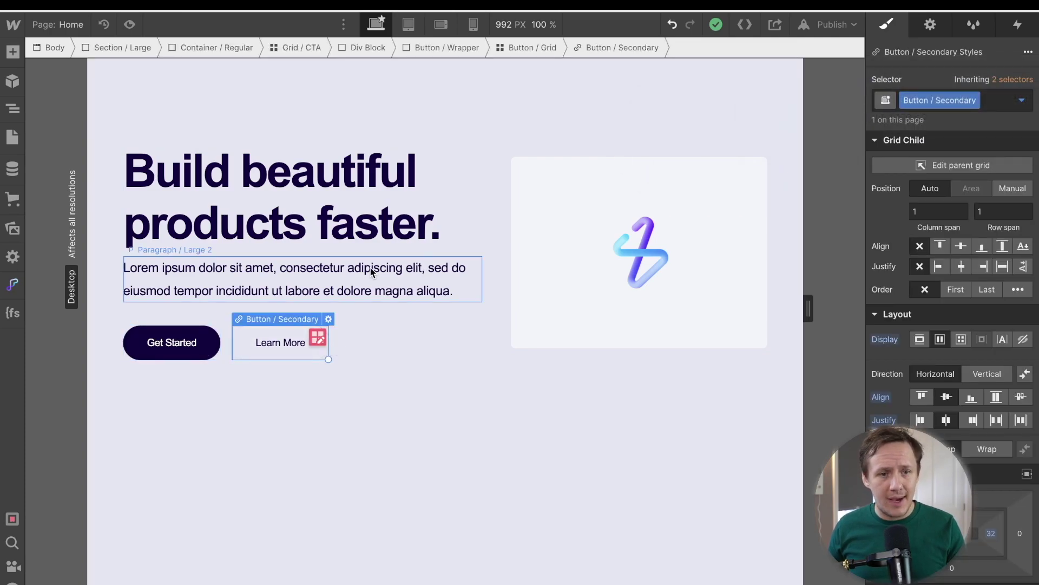
left_click(338, 269)
key("ctrl+v")
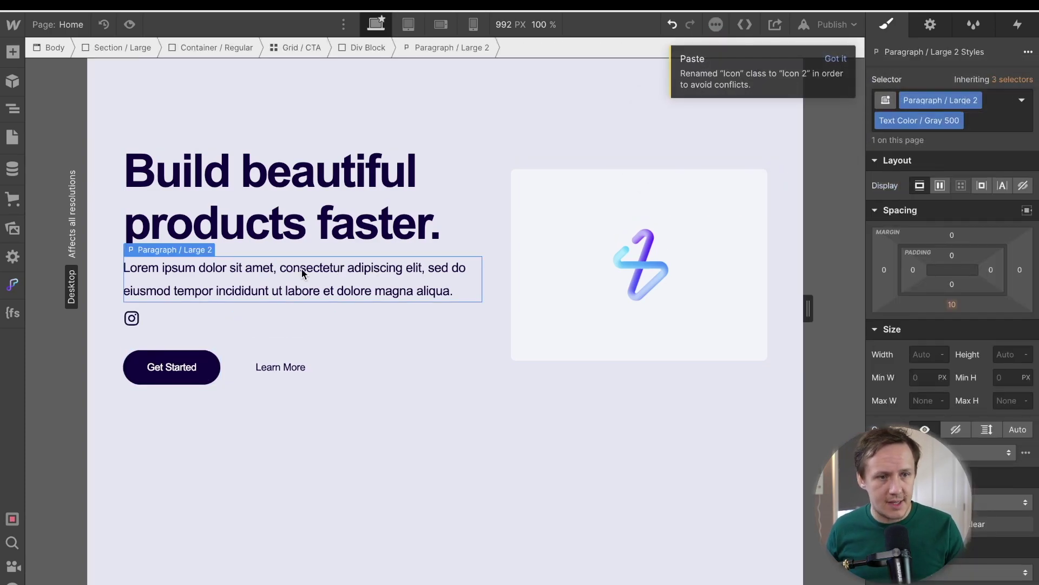
left_click(133, 316)
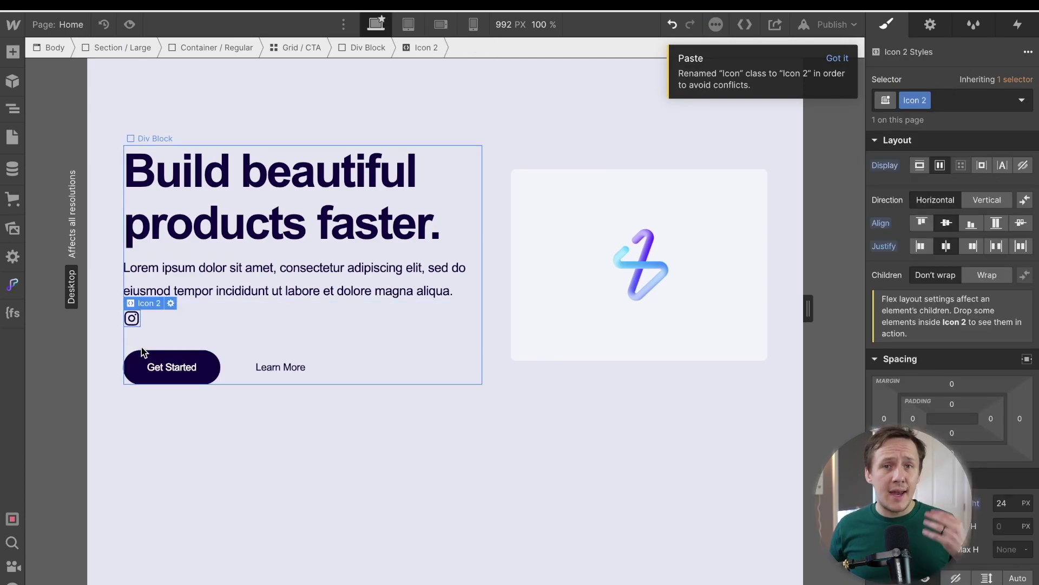
left_click(170, 305)
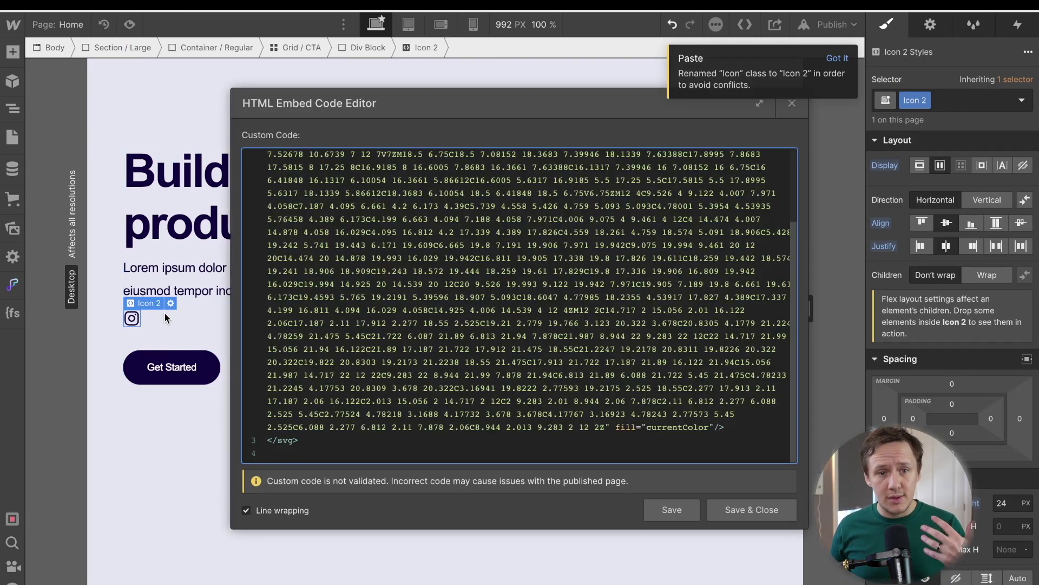
scroll(594, 402, "up", 3)
left_click(750, 511)
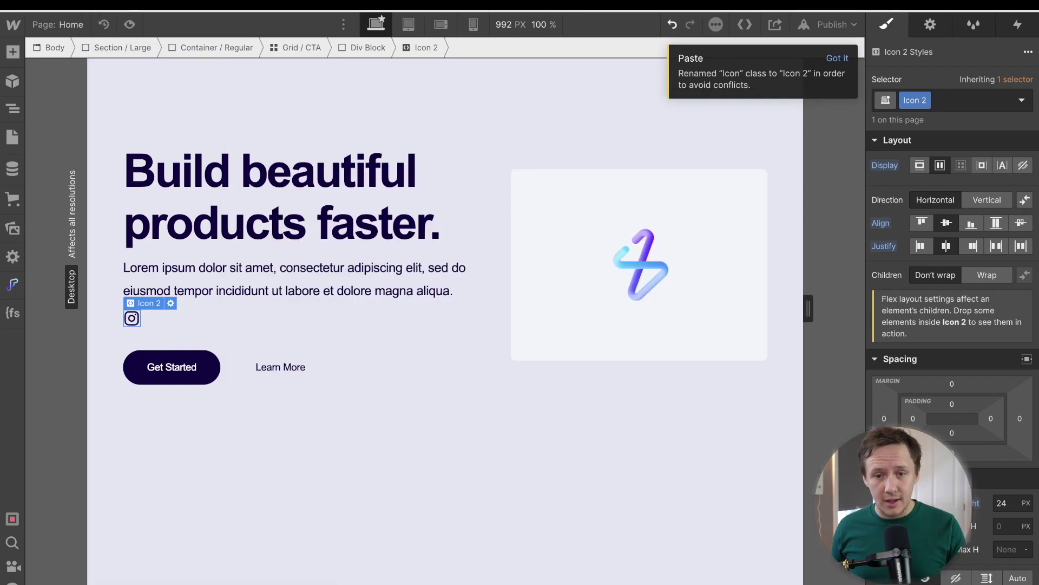
Set the Instagram icon's height to 72 px
left_click(1002, 503)
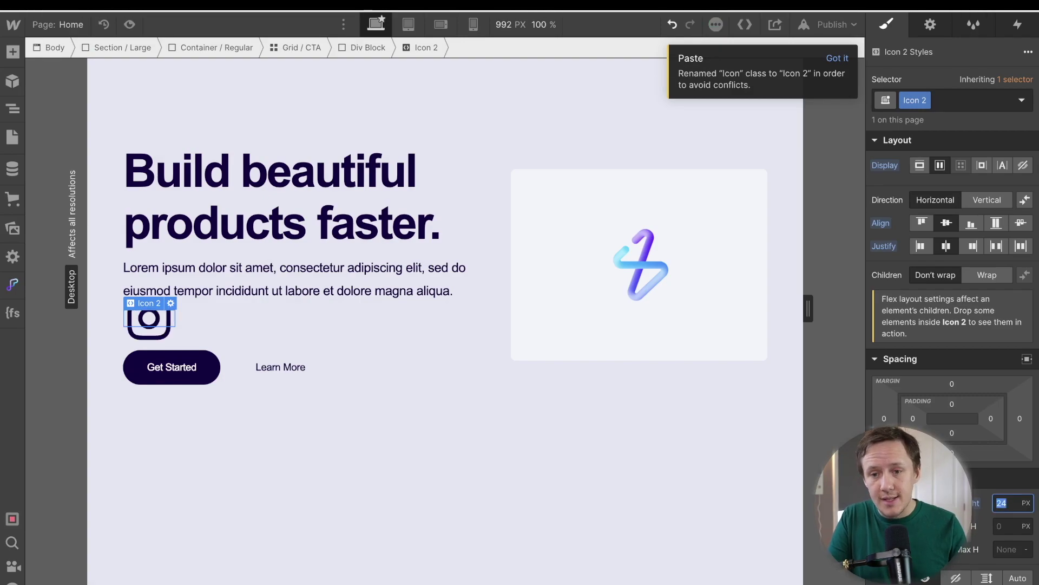
type("72")
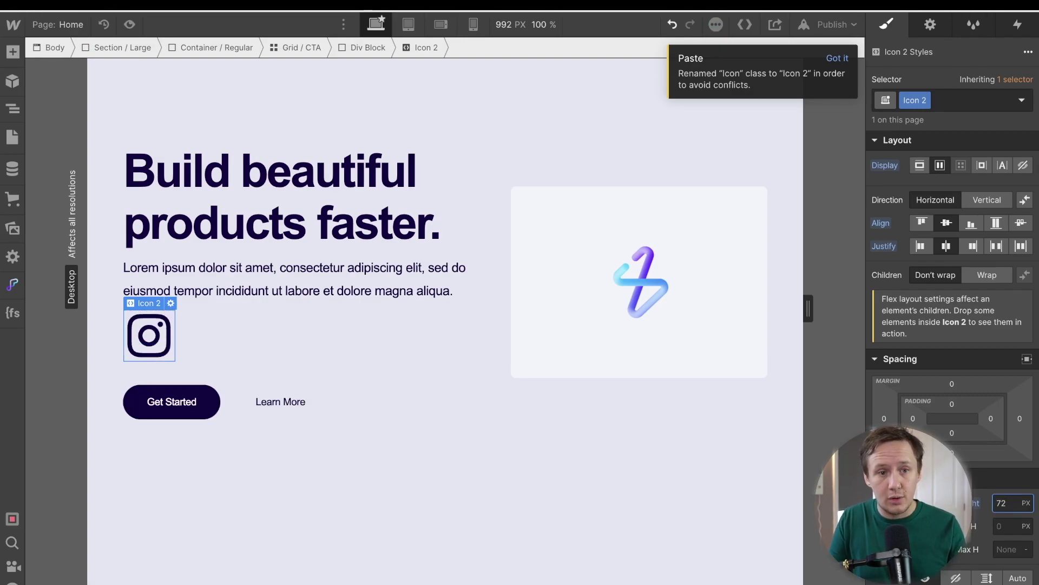
scroll(953, 325, "down", 7)
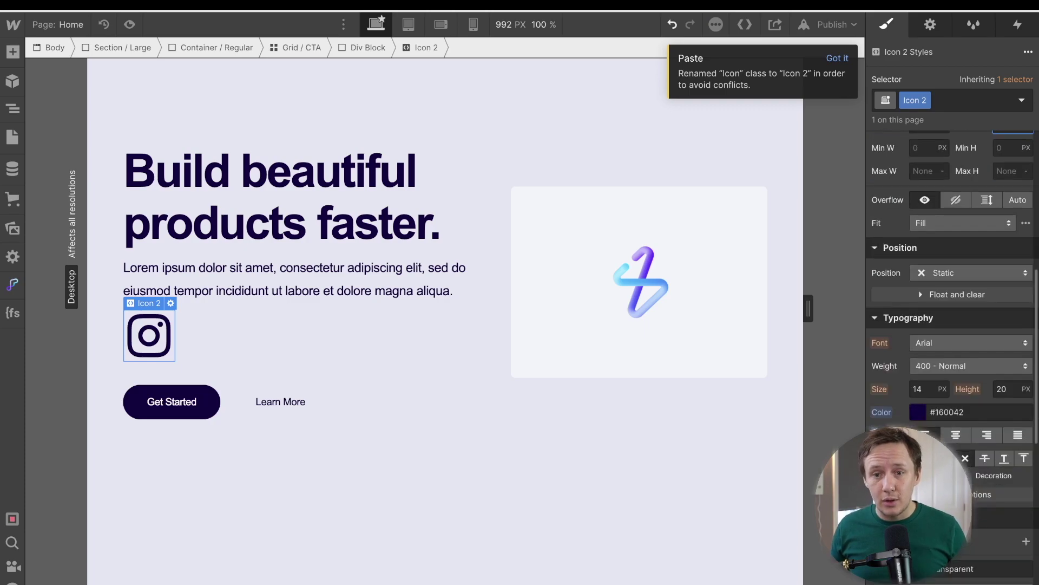
Recolour the Instagram icon purple with the Typography colour picker
left_click(917, 412)
left_click_drag(943, 255, 969, 183)
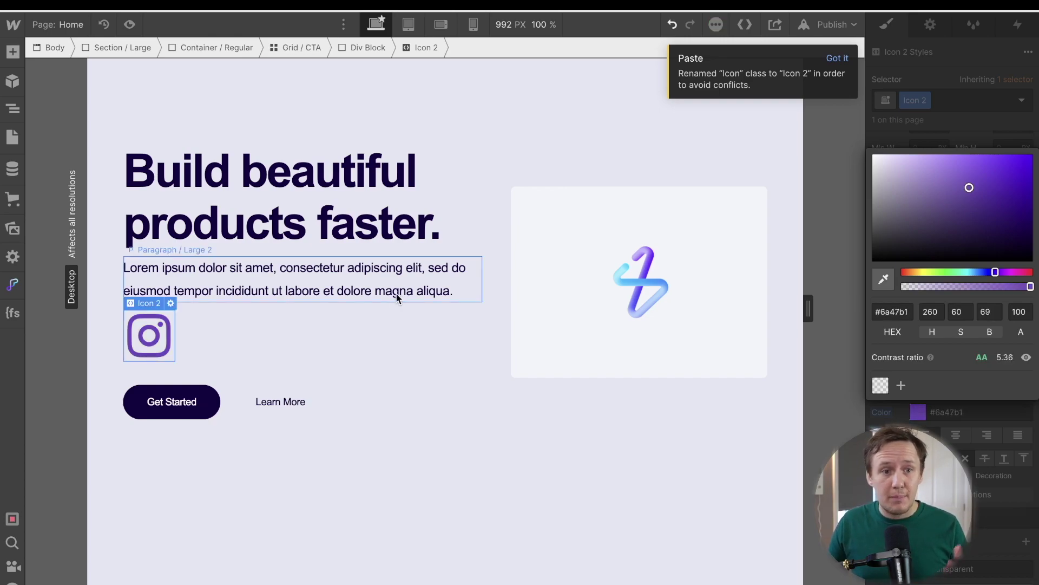
left_click(352, 341)
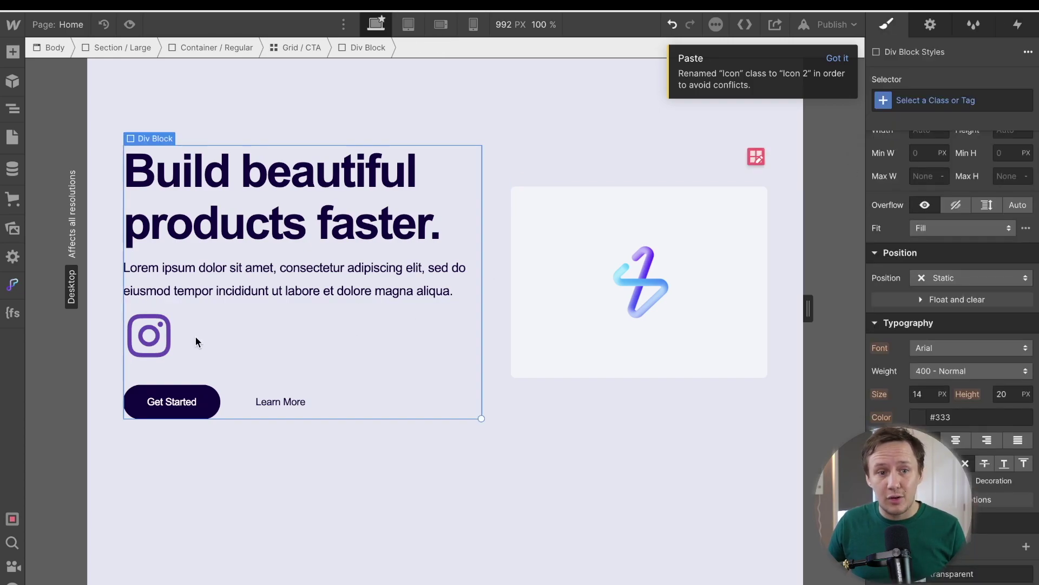
Give the icon's hover state a more saturated purple, #5110d3
left_click(154, 338)
left_click(1021, 100)
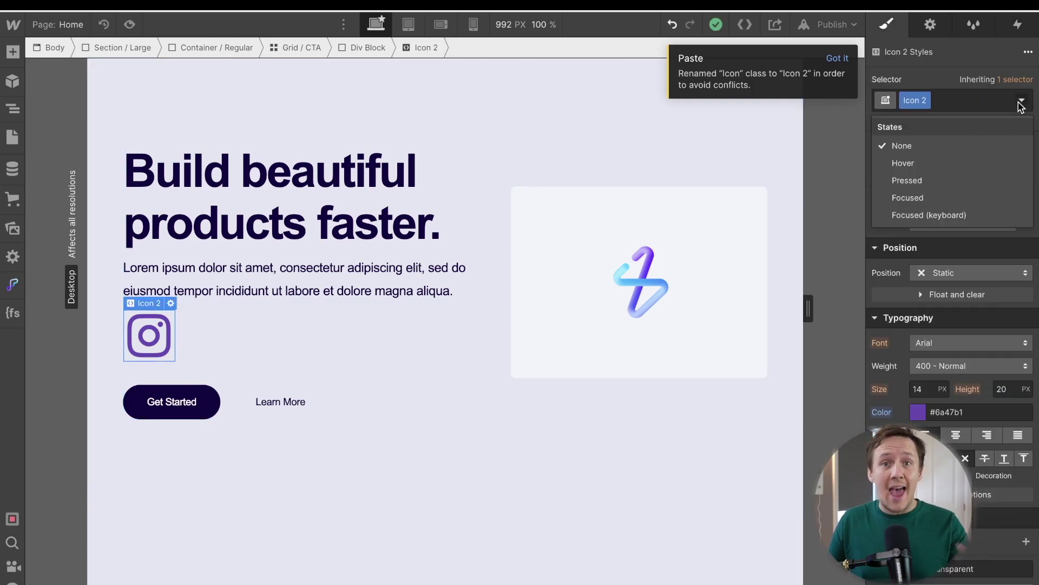
left_click(957, 159)
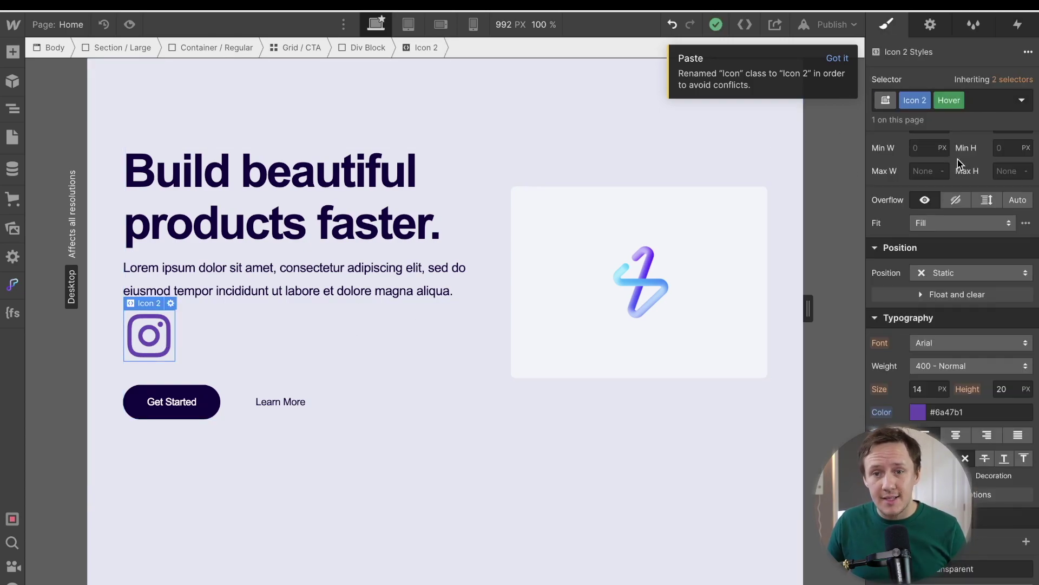
left_click(918, 412)
left_click_drag(946, 258, 1021, 172)
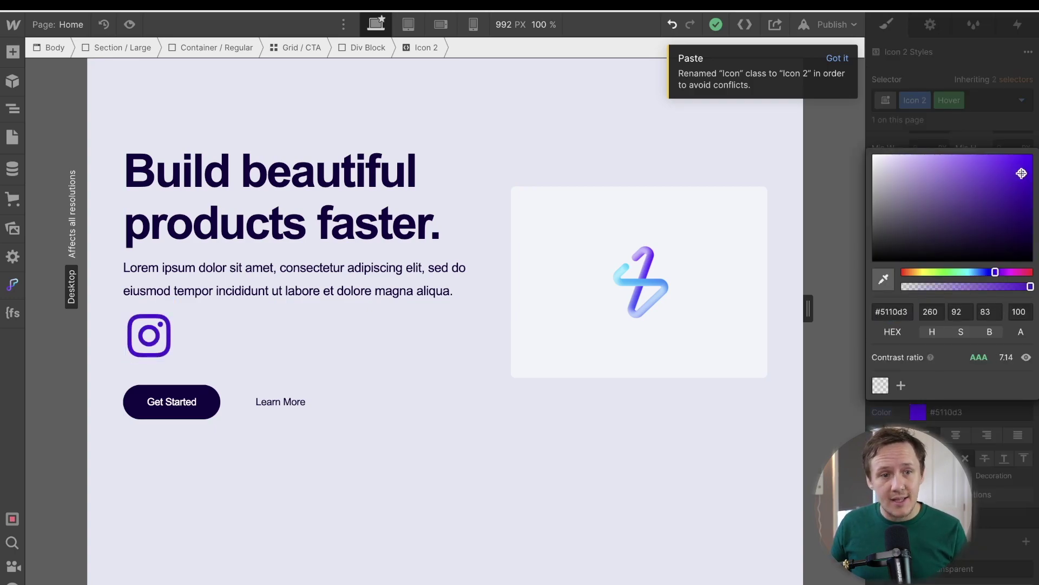
left_click(468, 441)
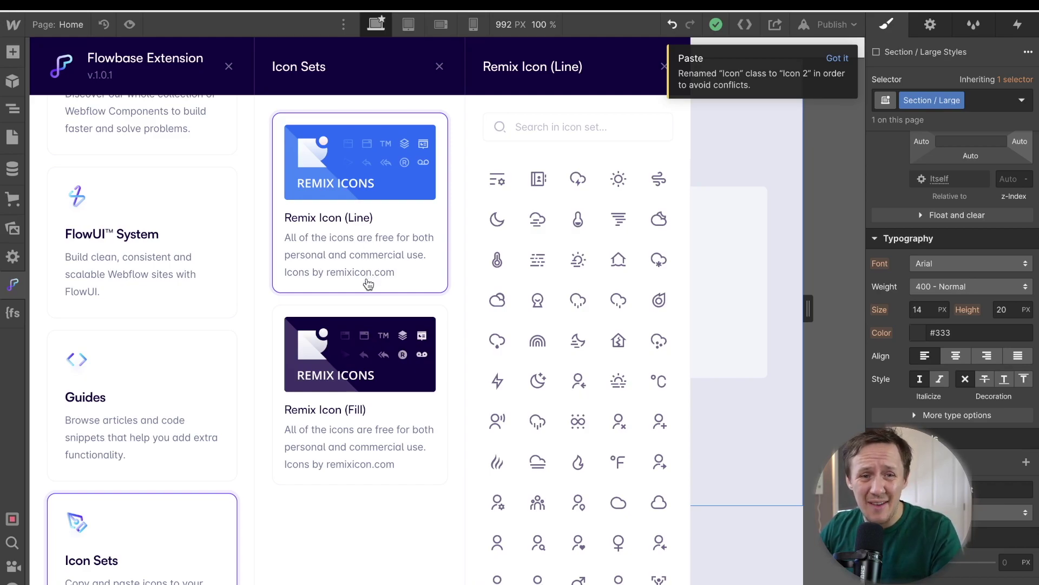
Load the Remix Icon (Fill) set in the Flowbase Icon Sets column
left_click(371, 370)
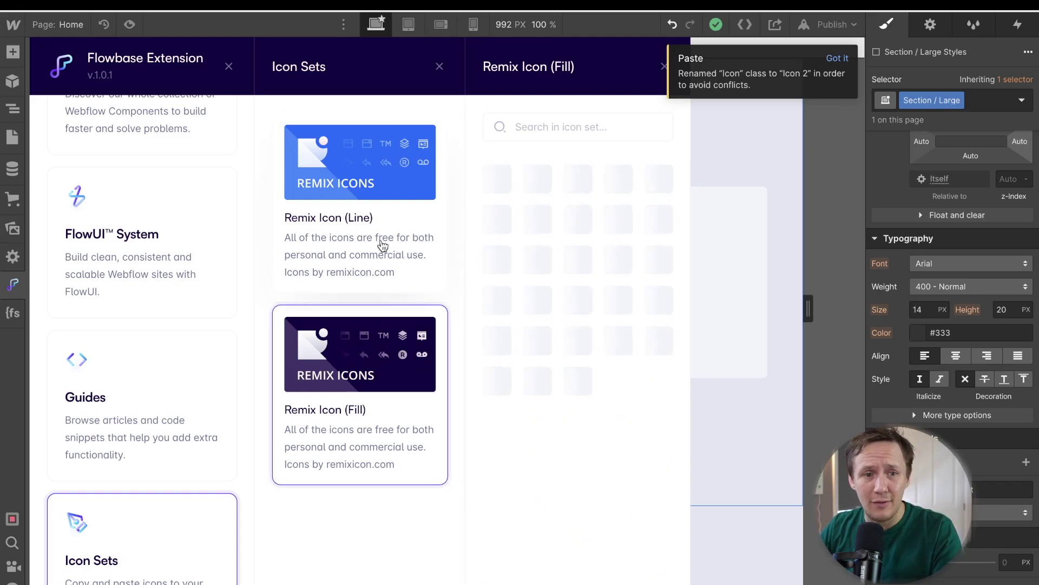
left_click(366, 382)
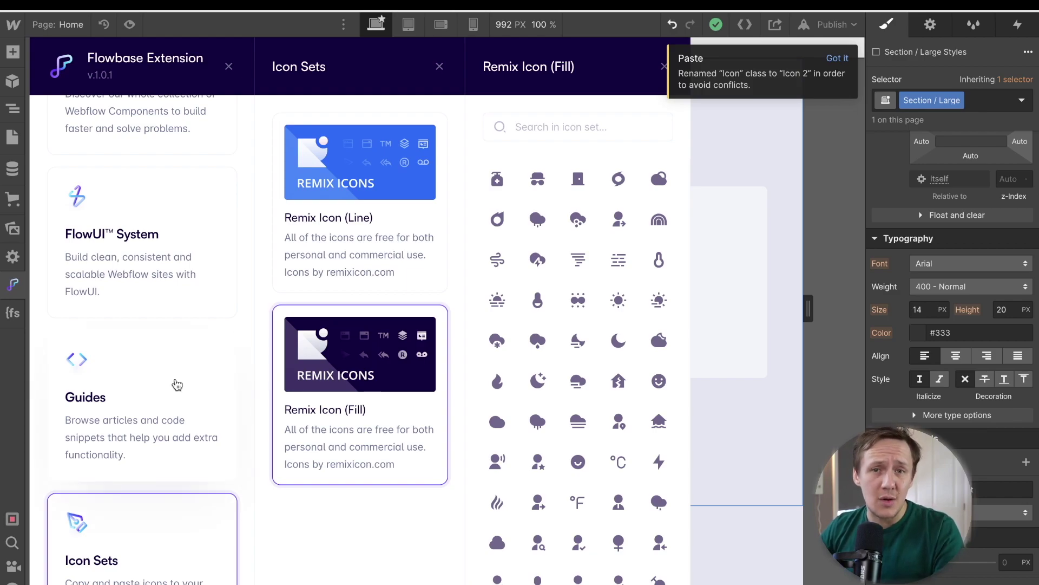
Open Flowbase Guides and scroll the Code Boosts list back to the Lock Page Scrolling guide
left_click(179, 384)
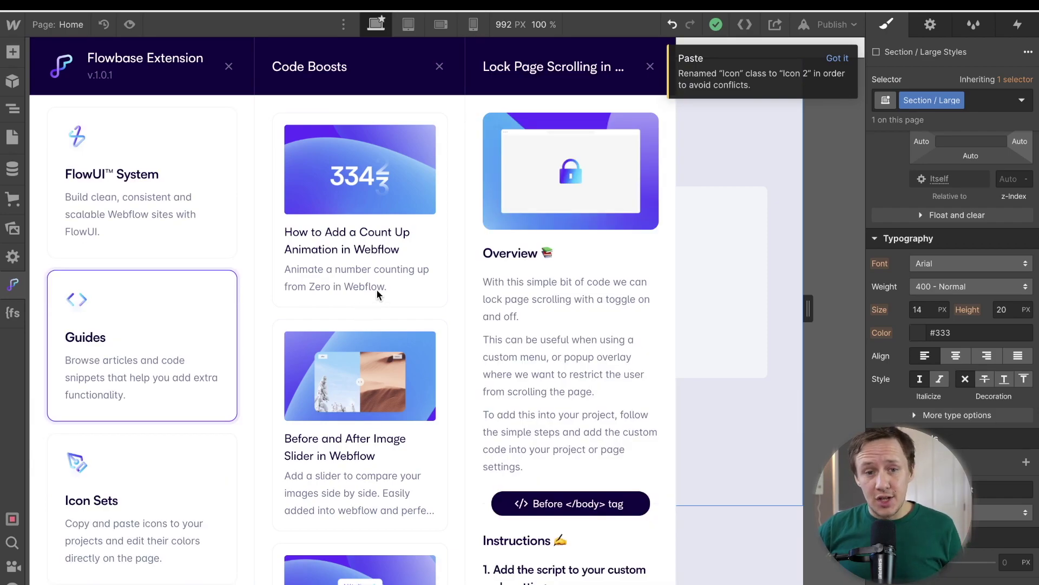
scroll(378, 294, "down", 2)
scroll(370, 252, "down", 10)
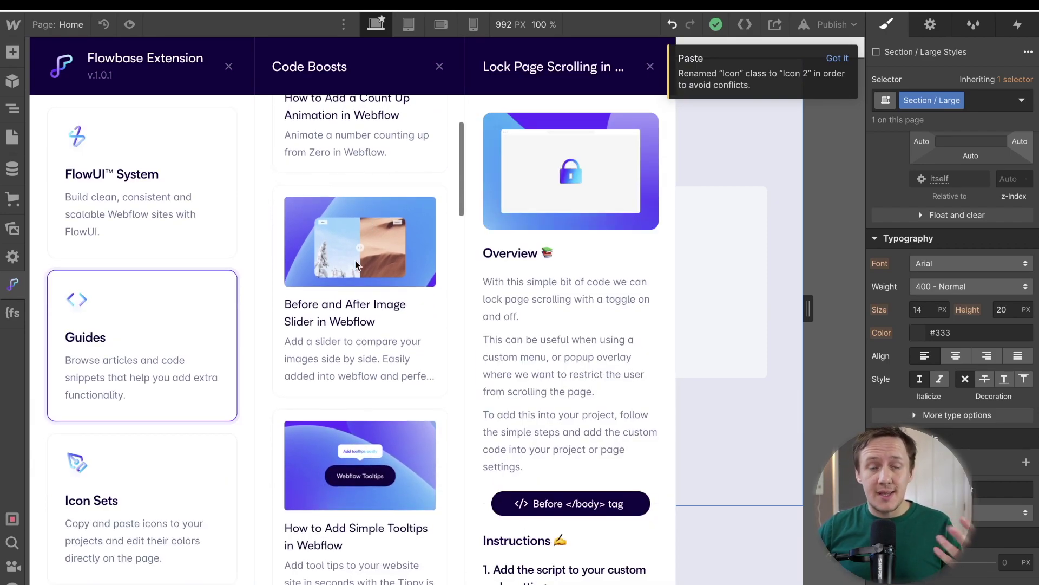
scroll(348, 274, "down", 16)
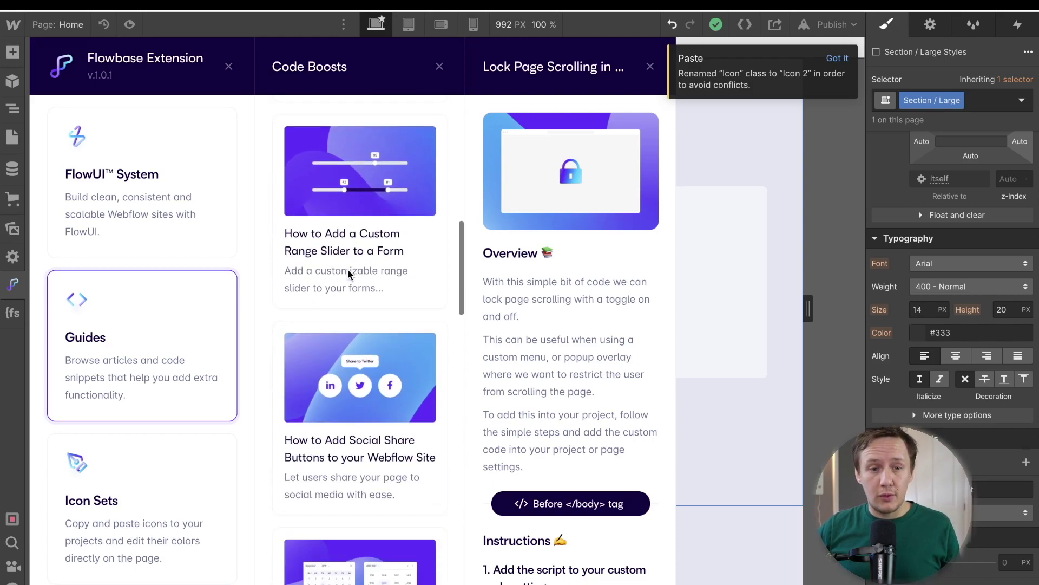
scroll(348, 274, "down", 20)
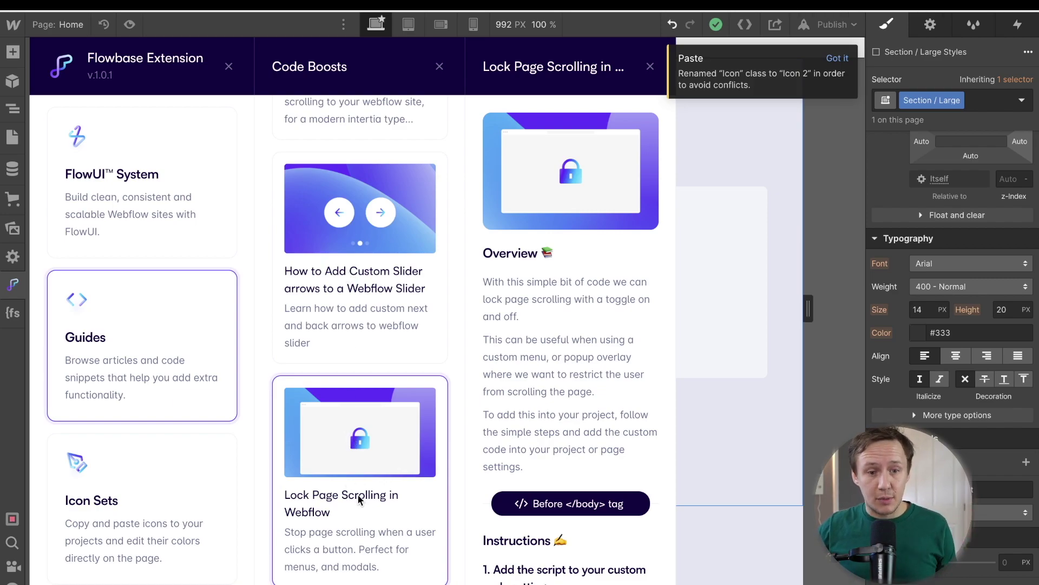
scroll(330, 388, "up", 7)
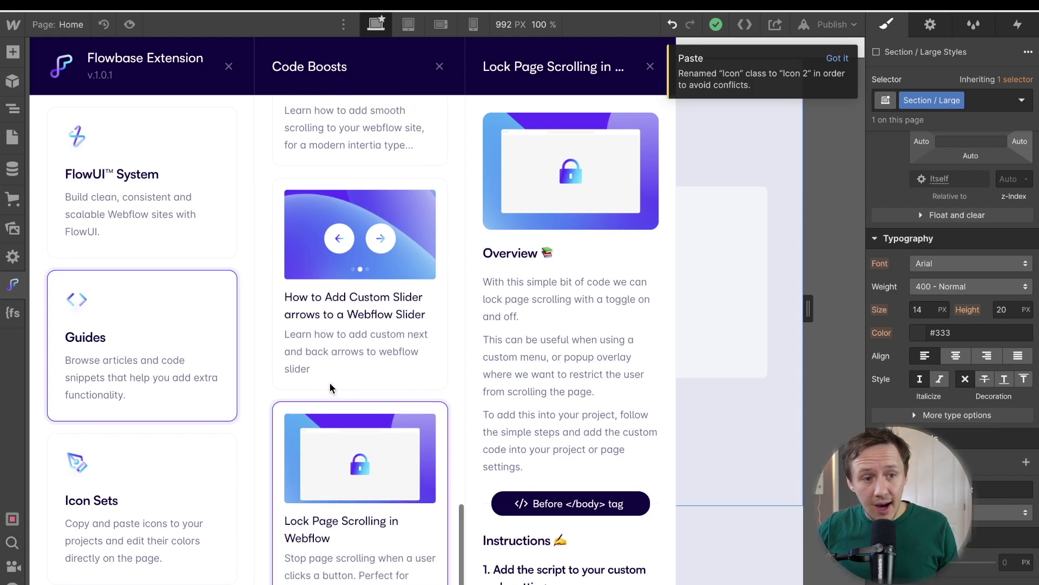
scroll(330, 388, "up", 15)
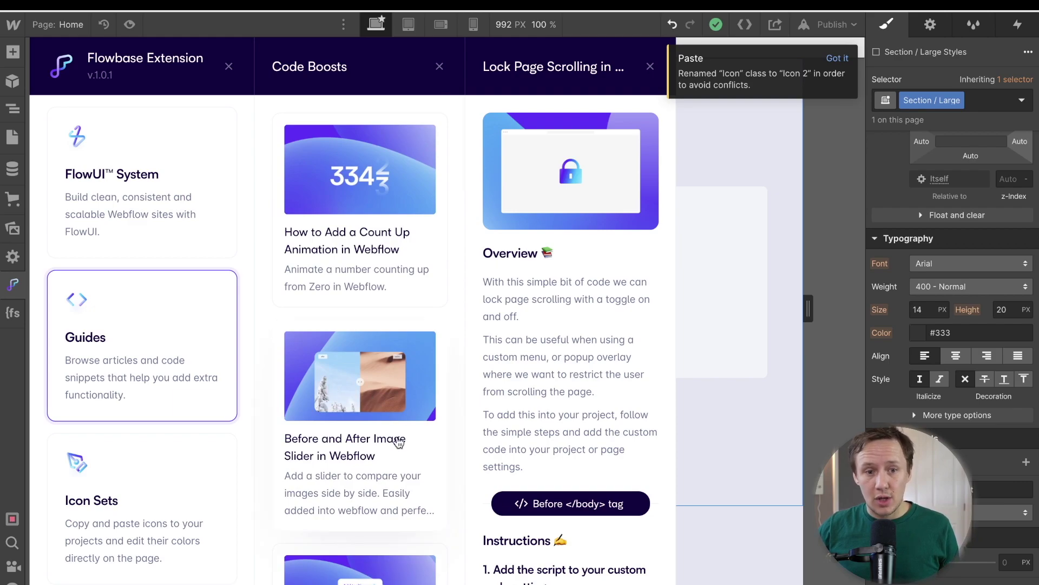
Open the Before and After Image Slider guide and view its head stylesheet and body script code
left_click(398, 463)
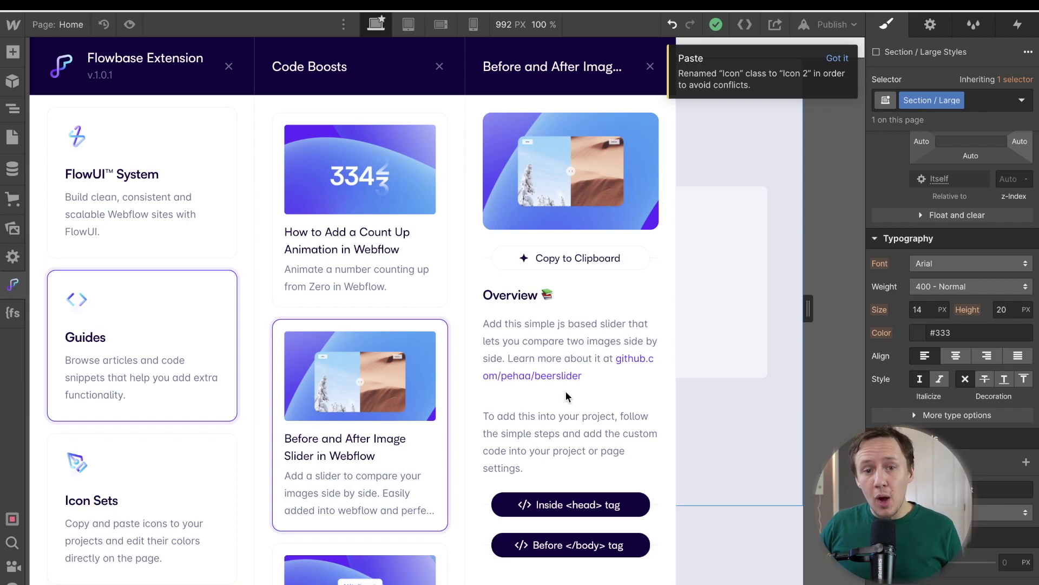
scroll(566, 397, "down", 3)
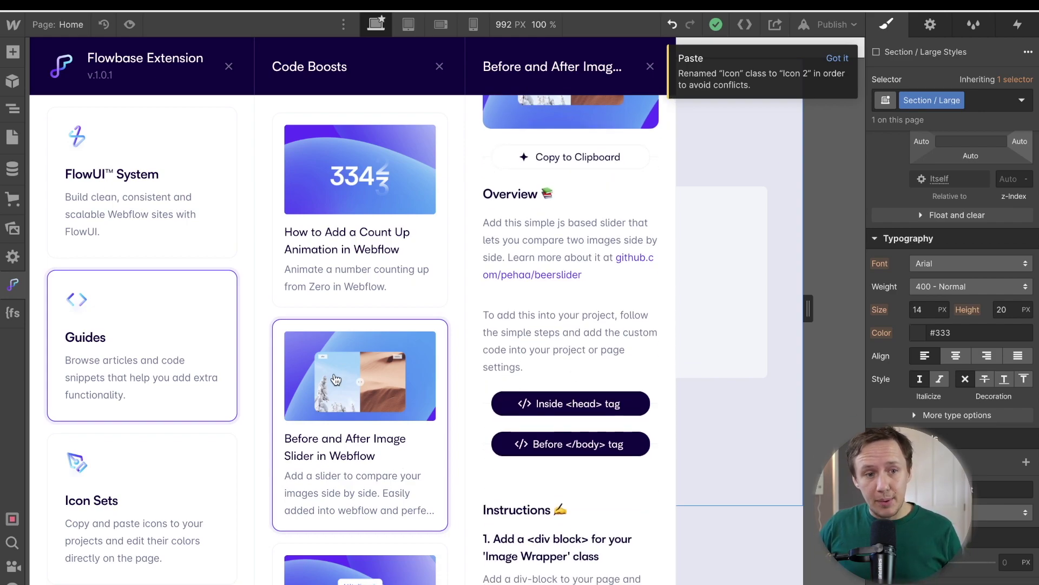
left_click(572, 409)
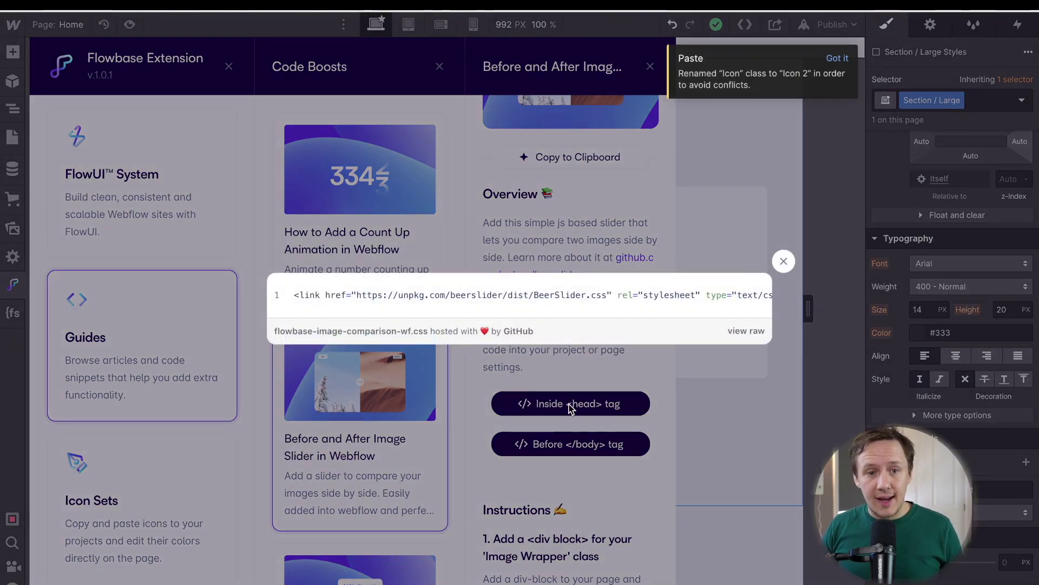
triple_click(513, 296)
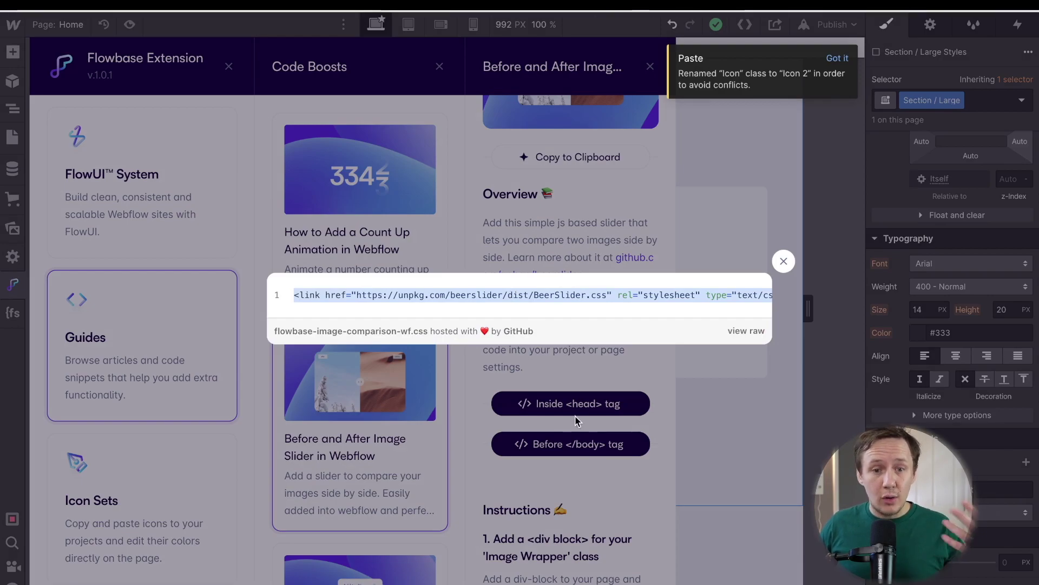
left_click(783, 269)
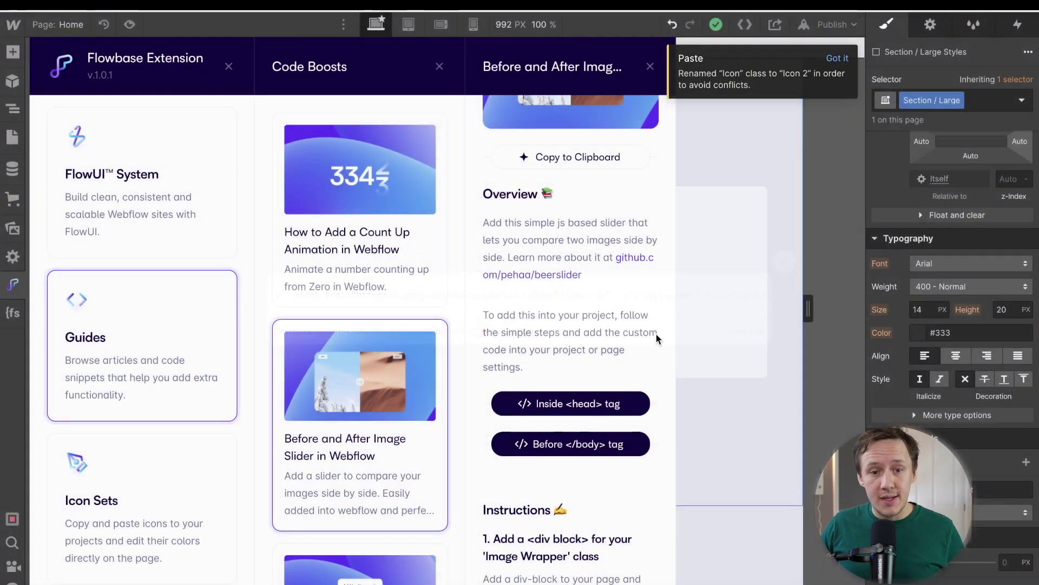
left_click(550, 445)
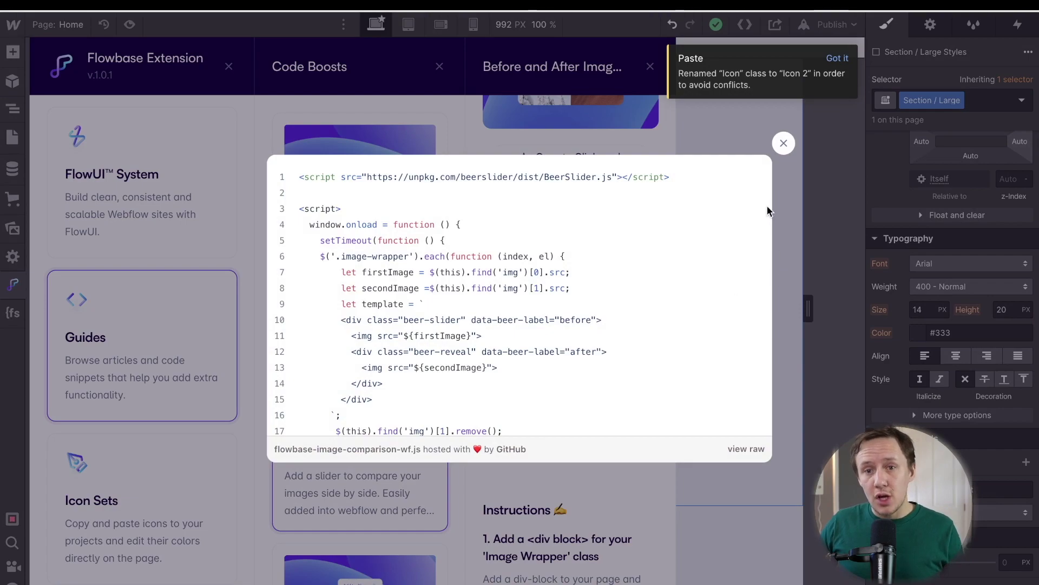
left_click(785, 144)
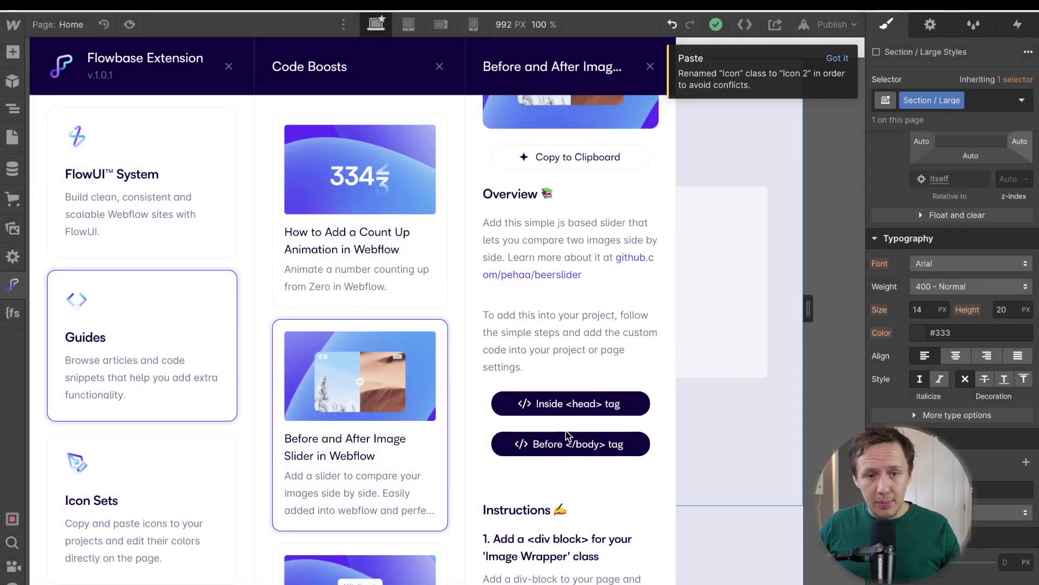
Scroll through the slider guide's four-step setup instructions
scroll(566, 435, "down", 5)
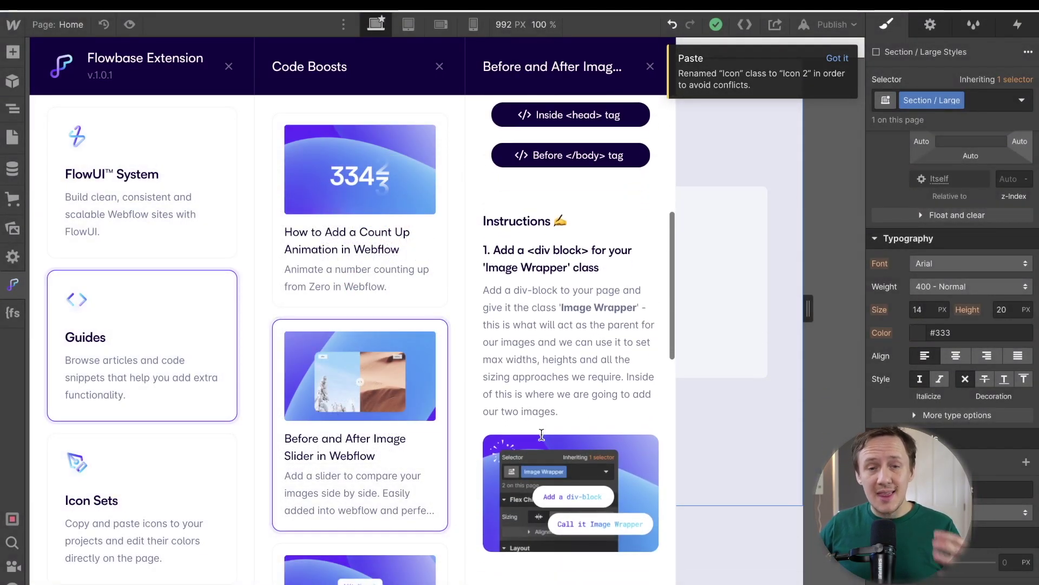
scroll(541, 434, "down", 2)
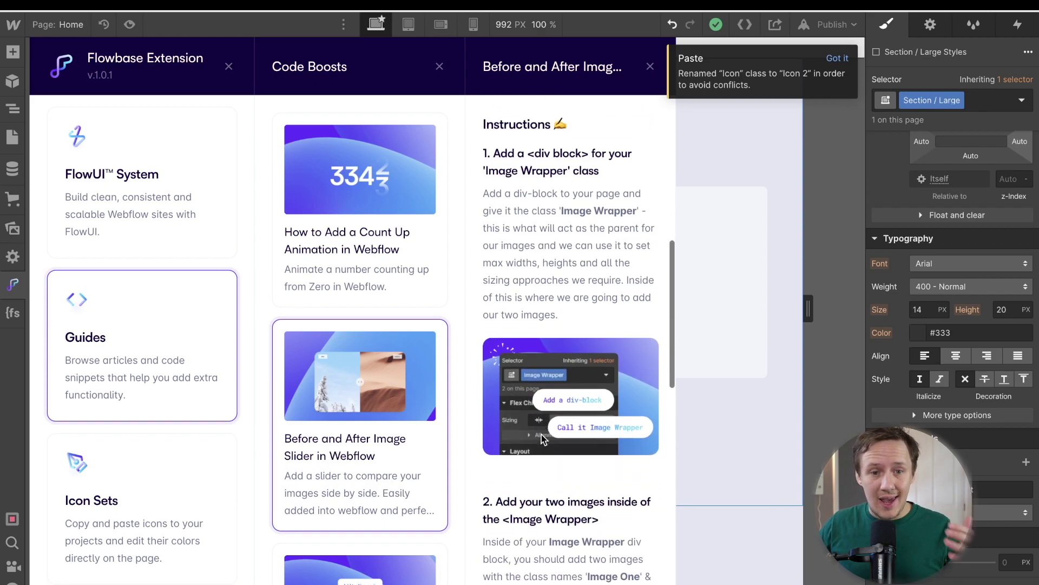
scroll(543, 438, "down", 5)
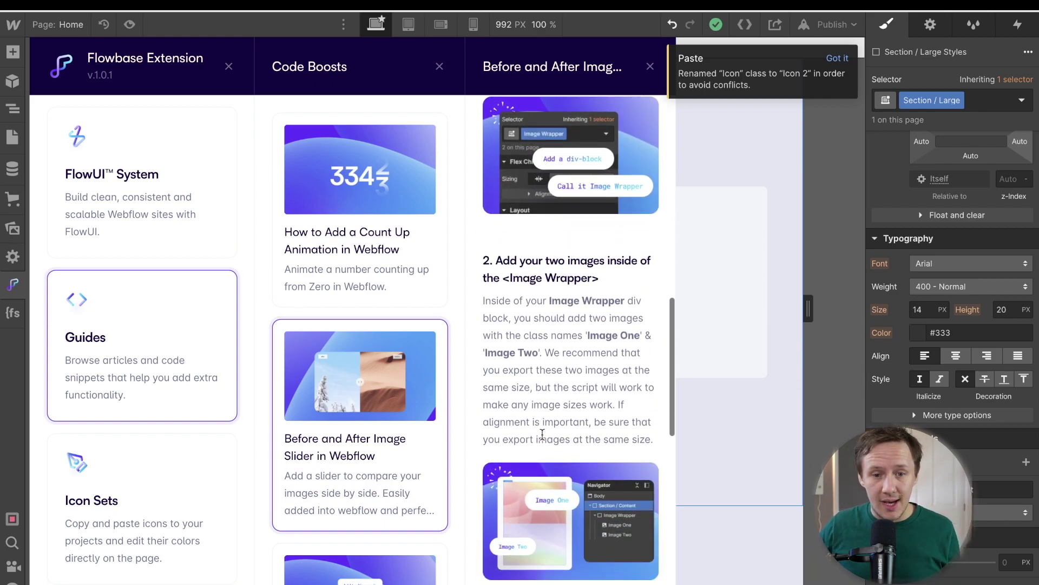
scroll(543, 433, "down", 4)
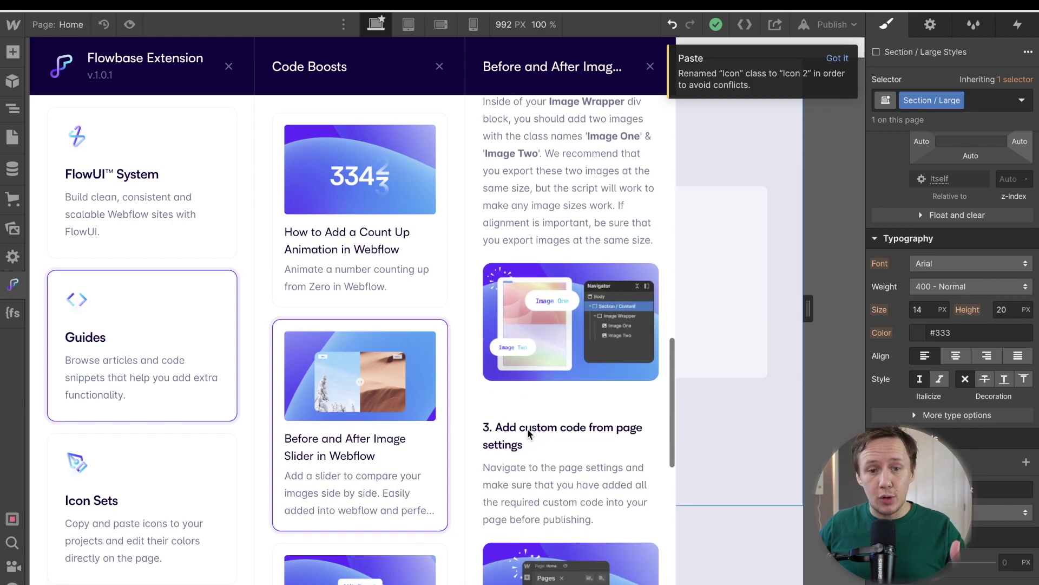
scroll(529, 432, "down", 6)
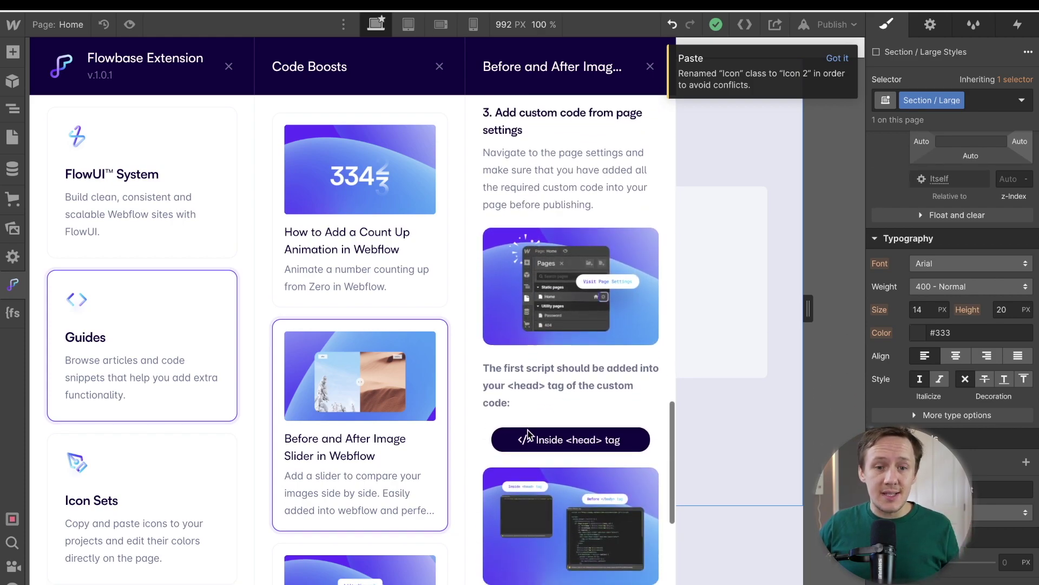
scroll(528, 433, "down", 5)
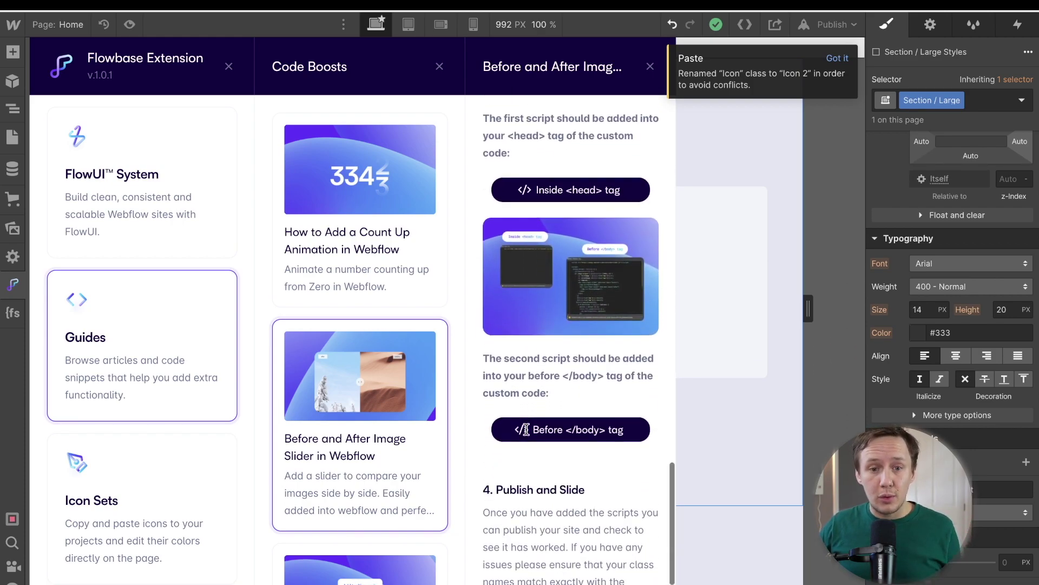
scroll(525, 429, "down", 1)
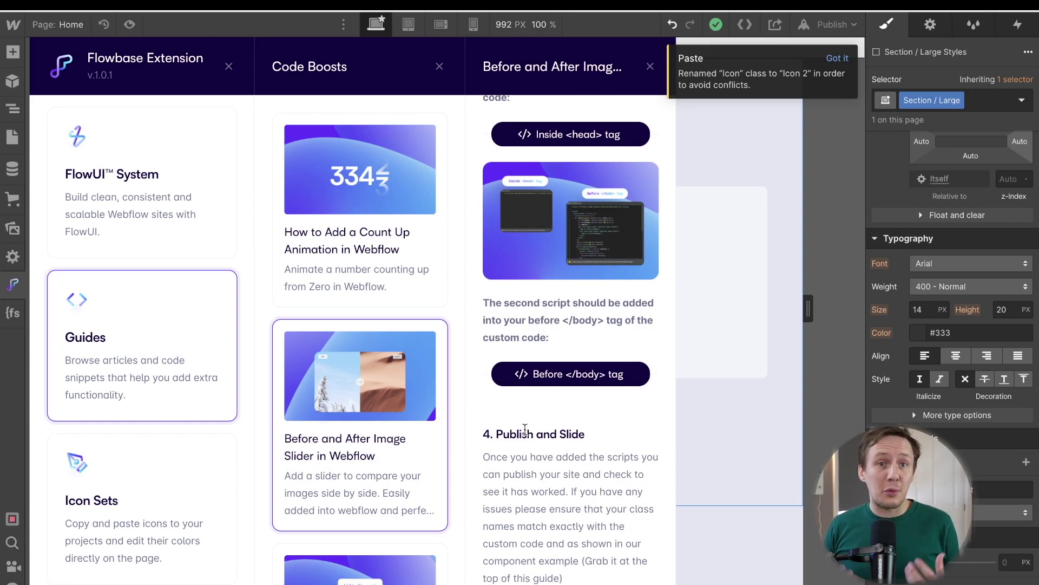
Browse the Simple Tooltips, Custom Range Slider and Social Share Buttons guides
left_click(360, 566)
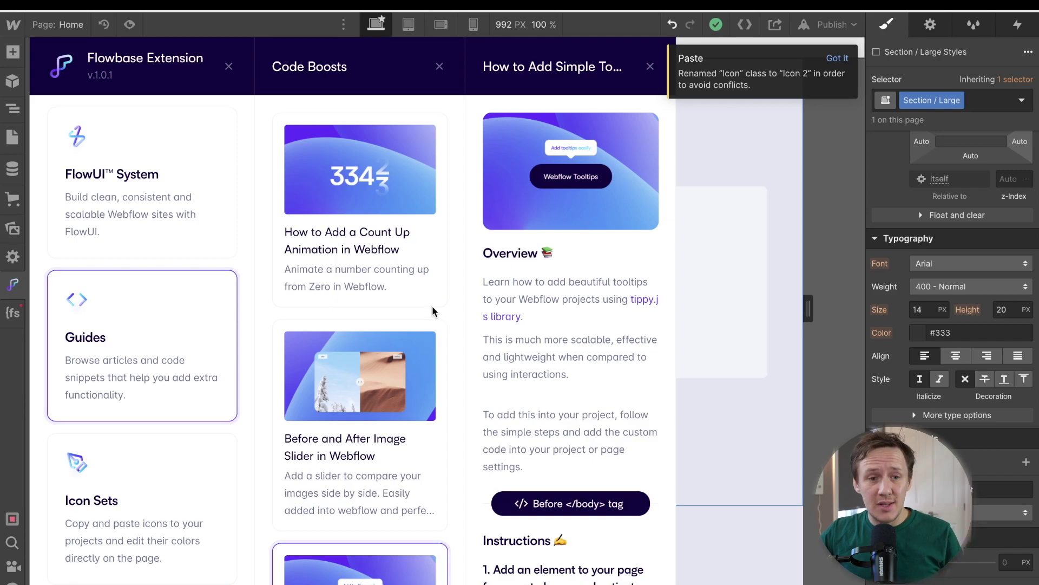
scroll(400, 280, "down", 3)
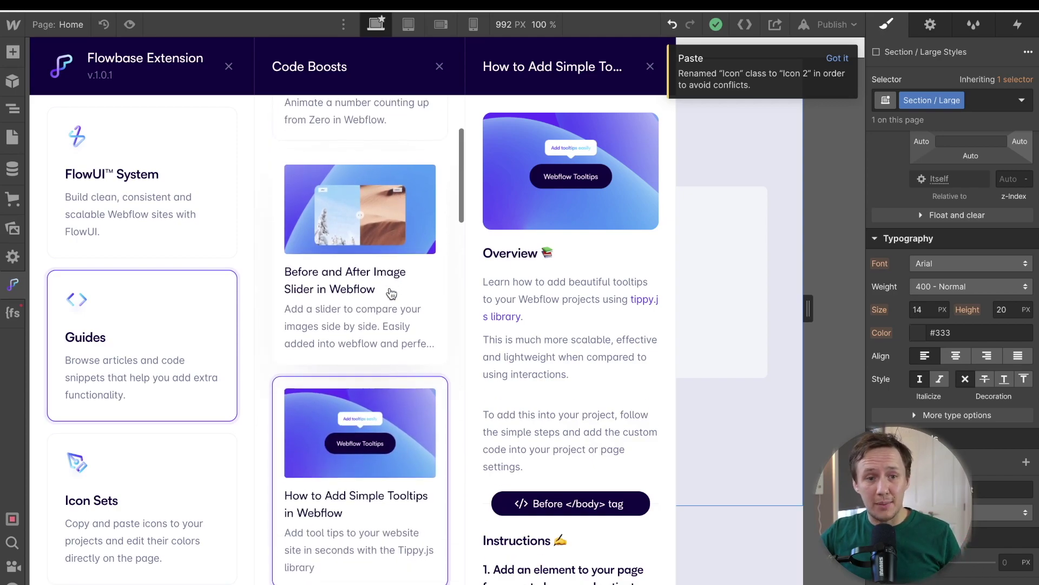
scroll(383, 305, "down", 6)
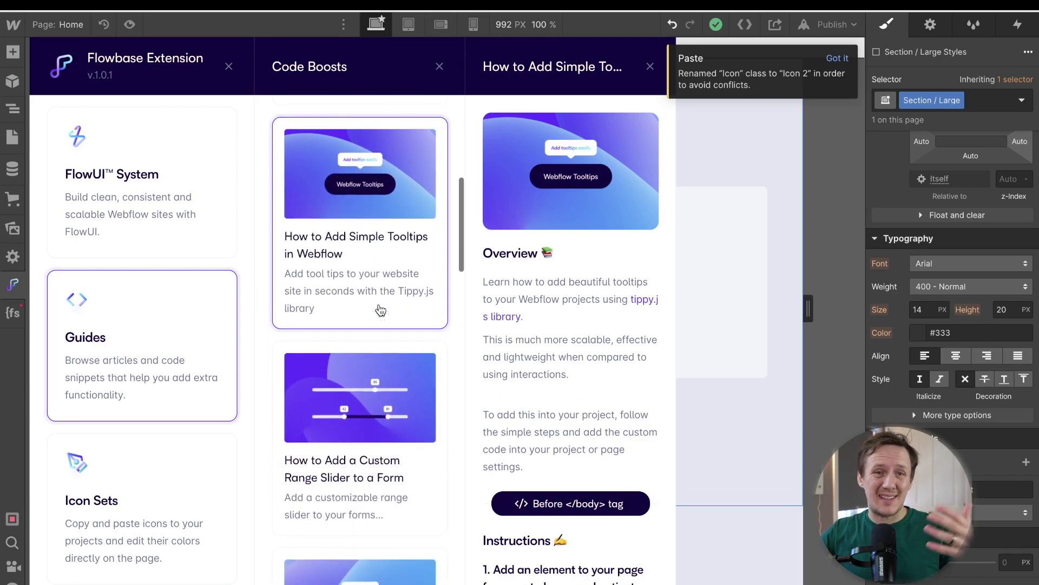
left_click(371, 342)
scroll(371, 342, "down", 2)
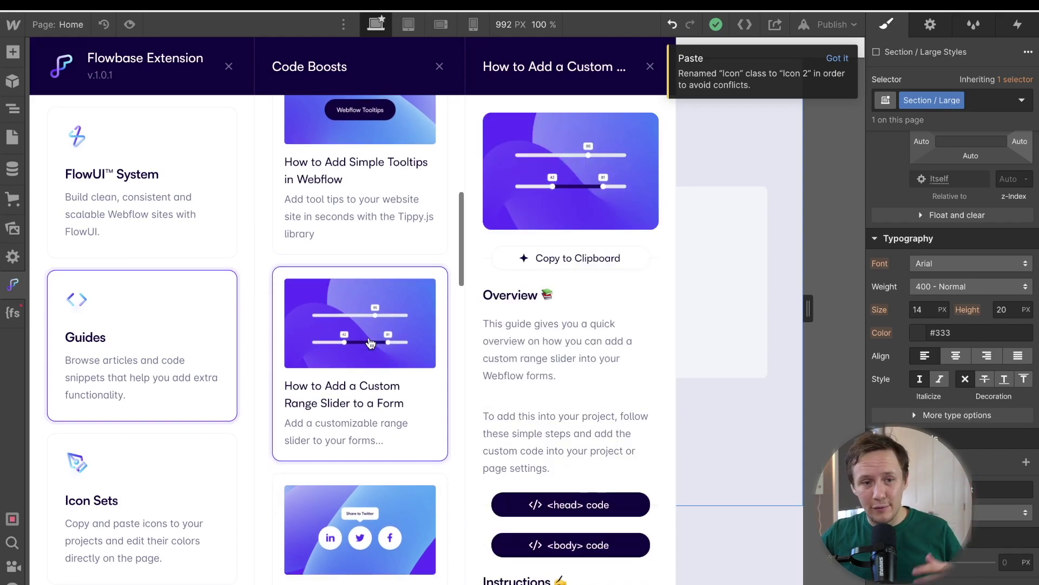
left_click(366, 397)
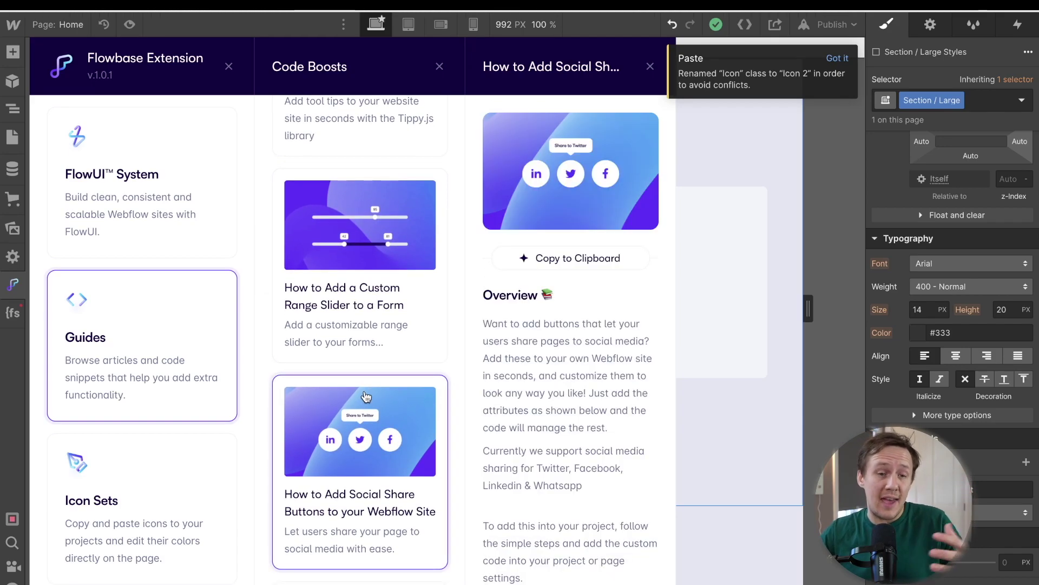
scroll(369, 383, "down", 4)
Browse the date picker, Auto Rotating Tabs and Count Down timer guides
left_click(371, 401)
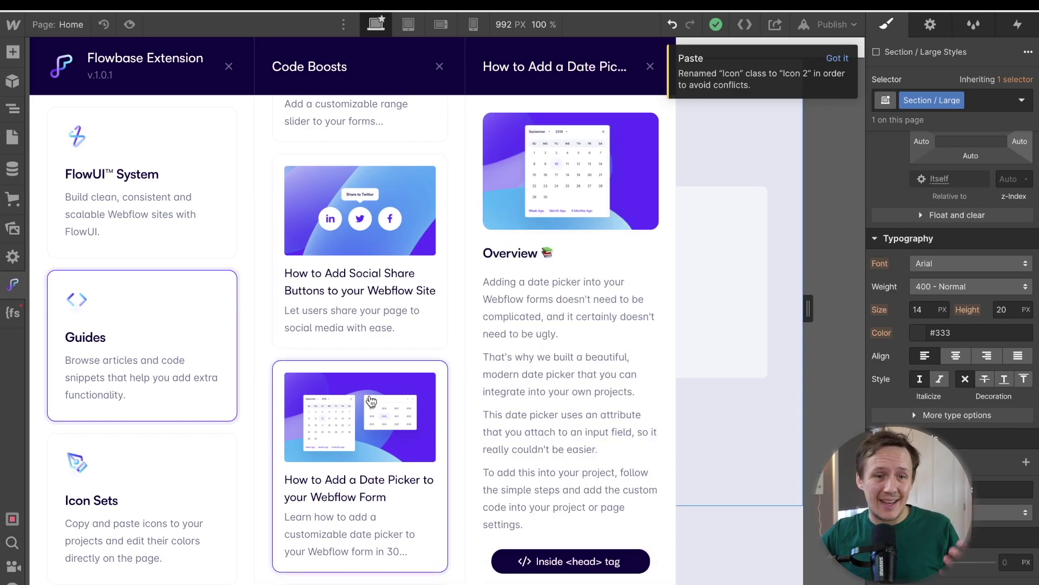
scroll(371, 400, "down", 5)
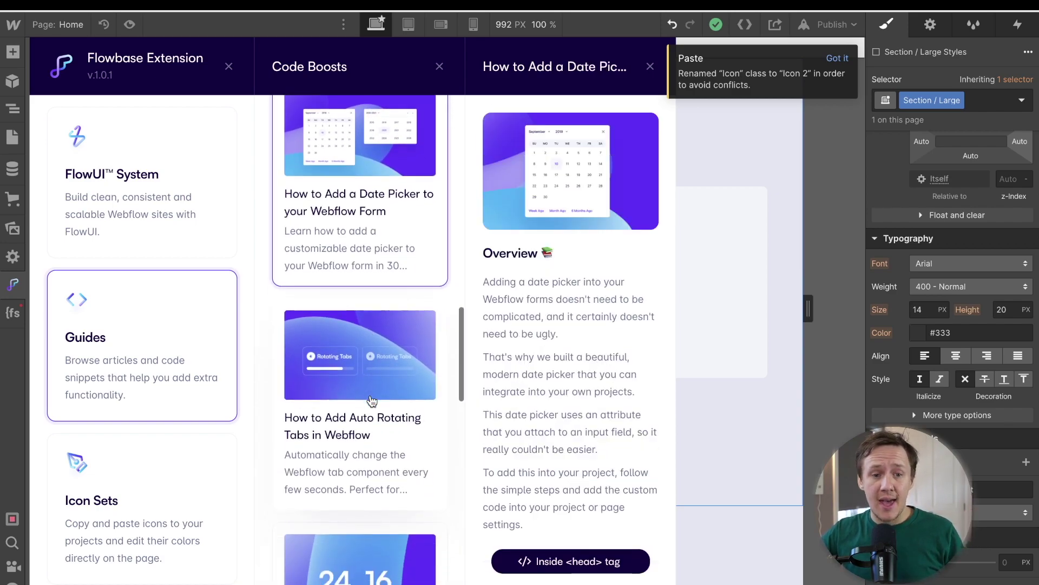
left_click(371, 400)
scroll(373, 416, "down", 2)
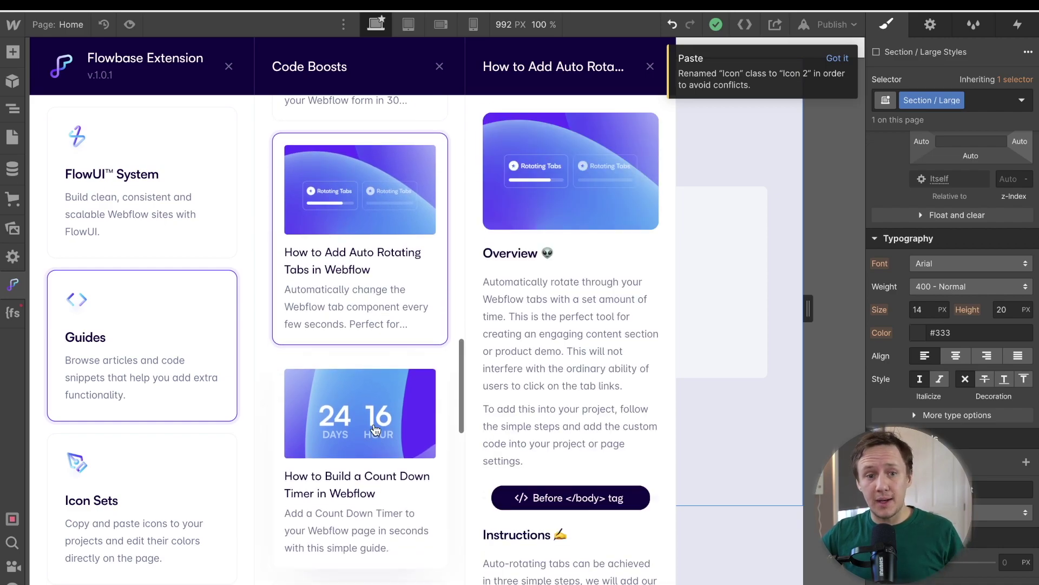
scroll(375, 429, "down", 1)
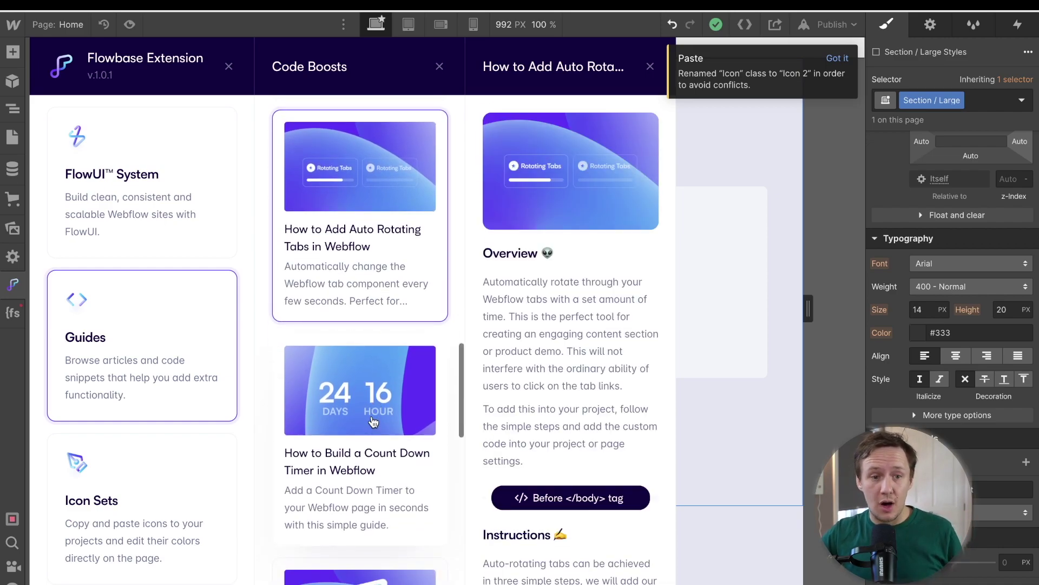
left_click(372, 425)
scroll(372, 423, "down", 2)
scroll(371, 422, "down", 3)
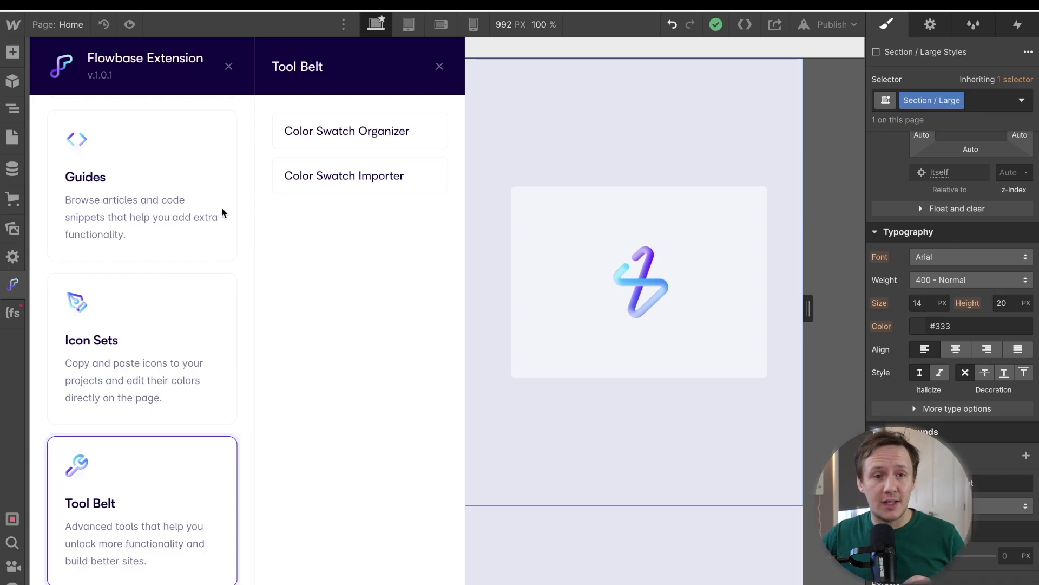
In Color Swatch Organizer, order swatches Black, Midnight Blue, Steel Blue, Slate Blue, Cornflower Blue, Plum, then save and apply
left_click(307, 134)
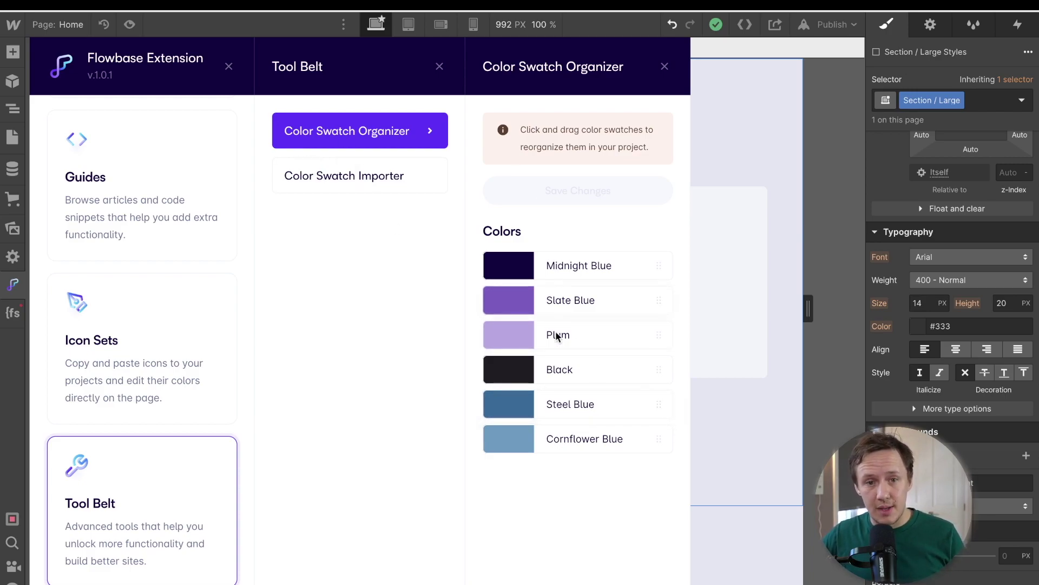
left_click_drag(658, 370, 654, 265)
left_click_drag(662, 406, 663, 337)
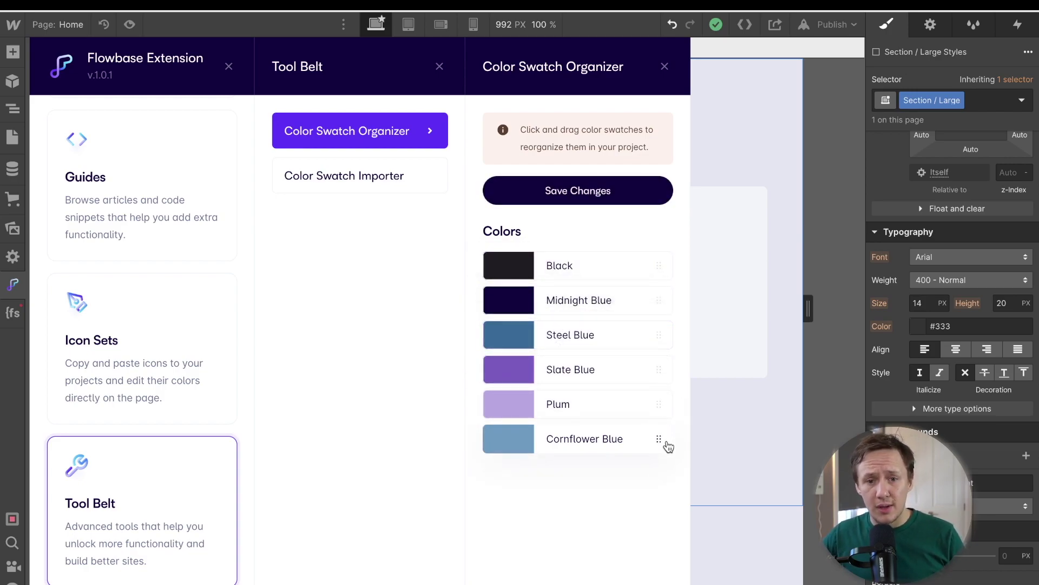
left_click_drag(658, 438, 656, 403)
left_click(579, 191)
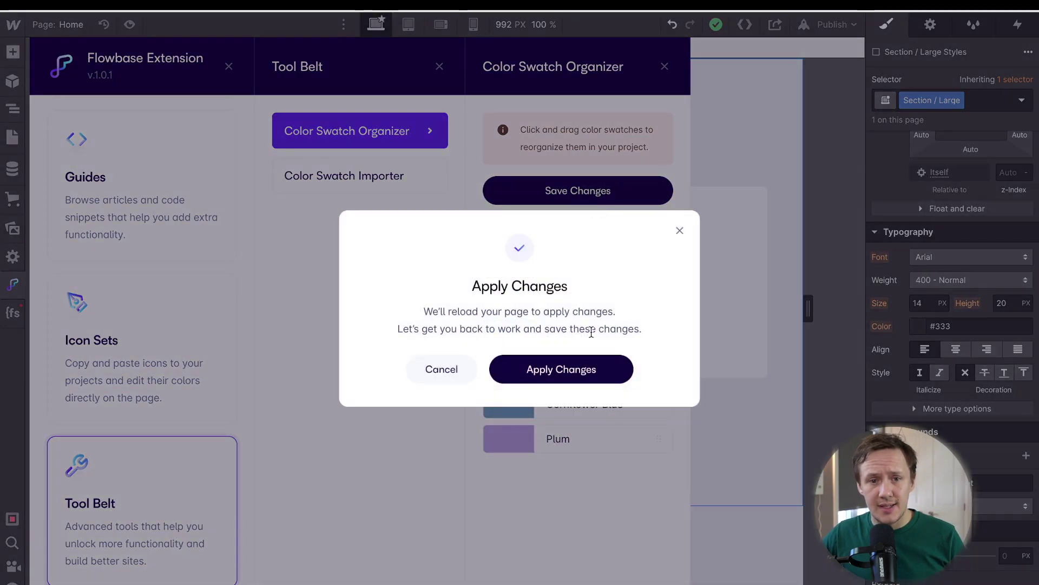
left_click(592, 372)
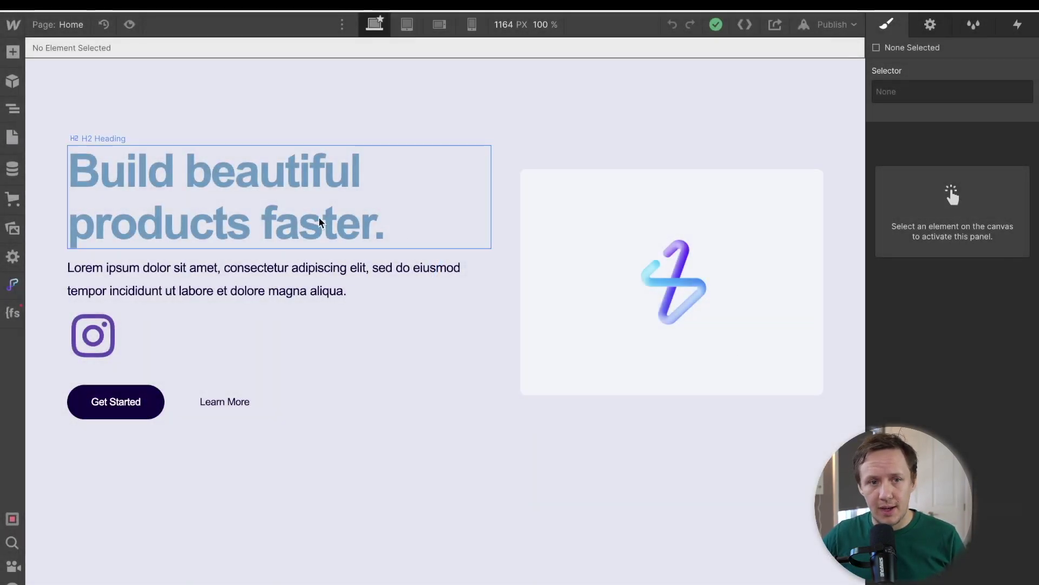
Check the swatch order in the 'Build beautiful products faster' heading's text colour choices, then open Flowbase tools
left_click(436, 225)
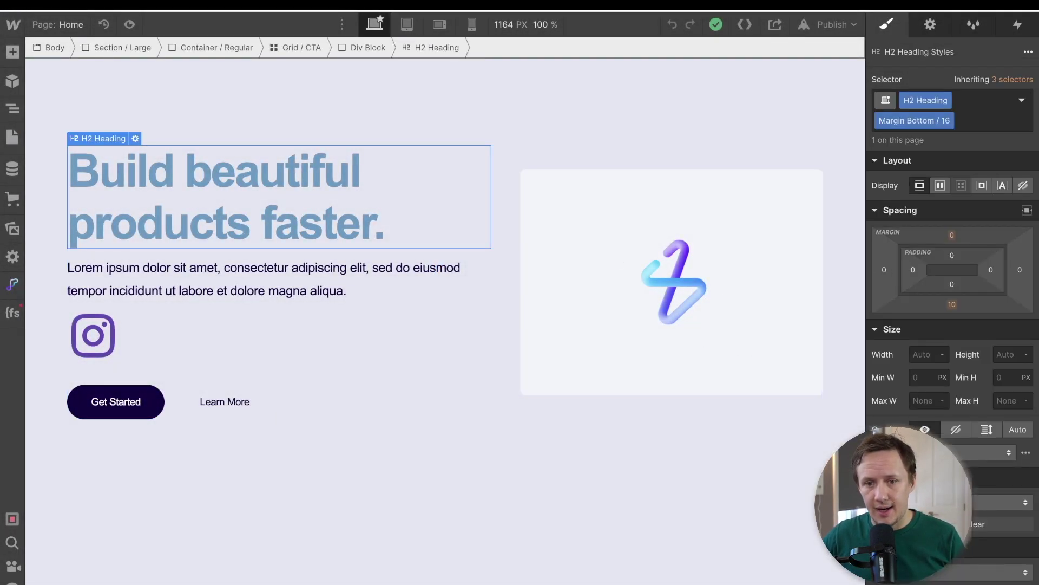
scroll(920, 325, "down", 10)
scroll(912, 398, "up", 3)
scroll(911, 398, "up", 2)
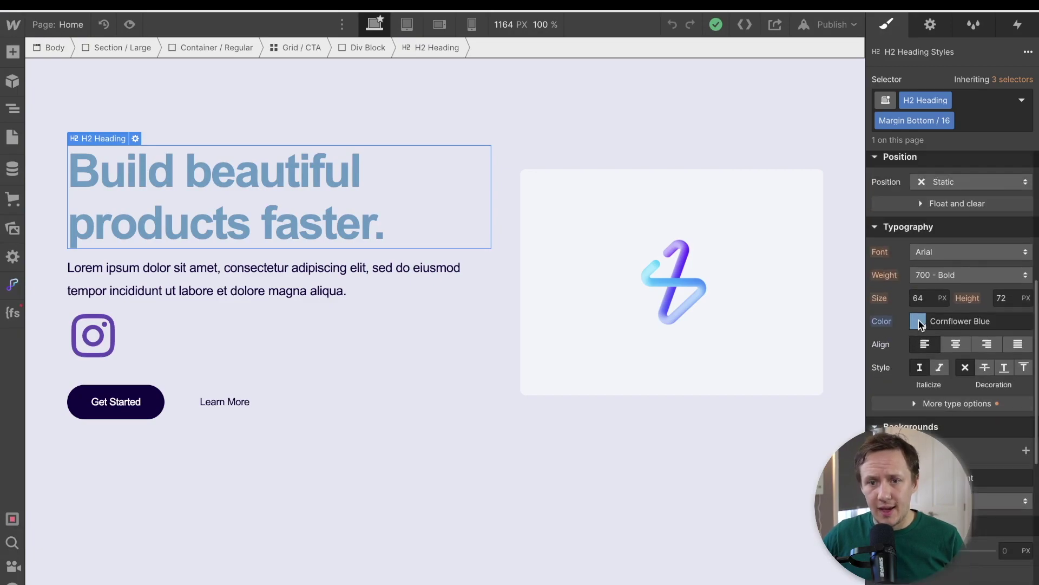
left_click(919, 321)
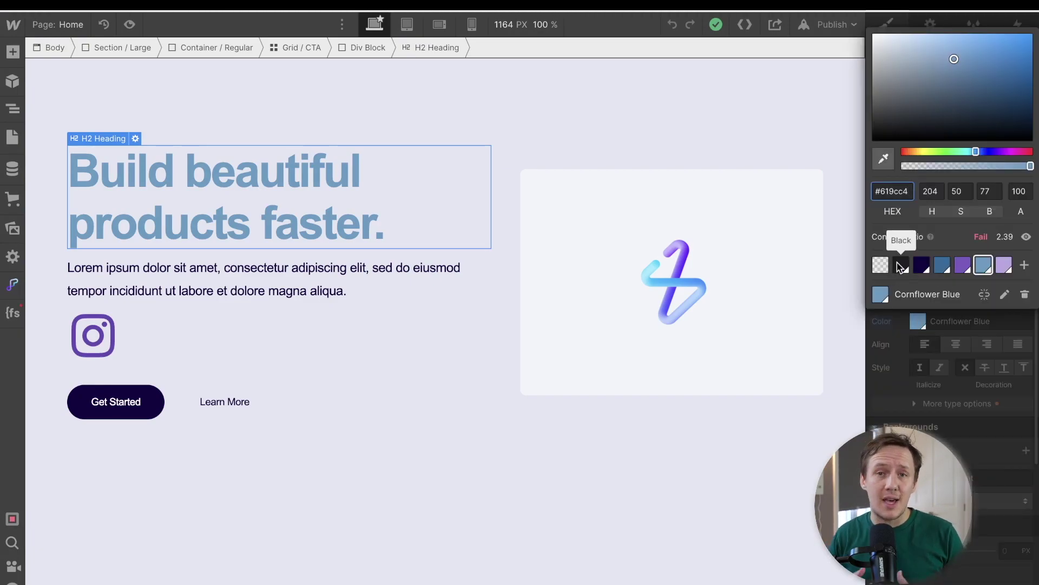
left_click(12, 283)
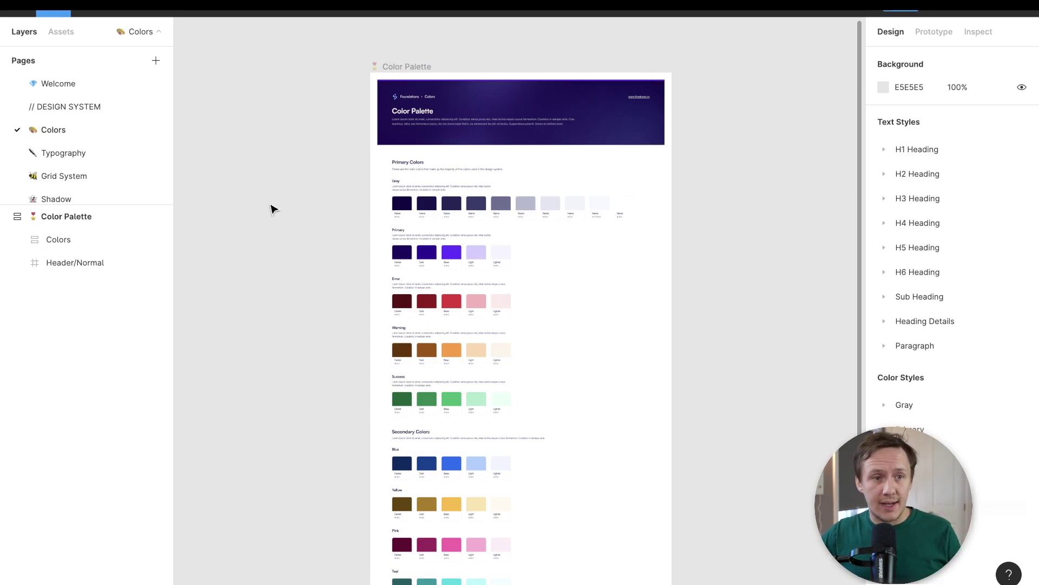
Run the Webflow Color Importer plugin and export the colours as swatches.json to Downloads
right_click(271, 209)
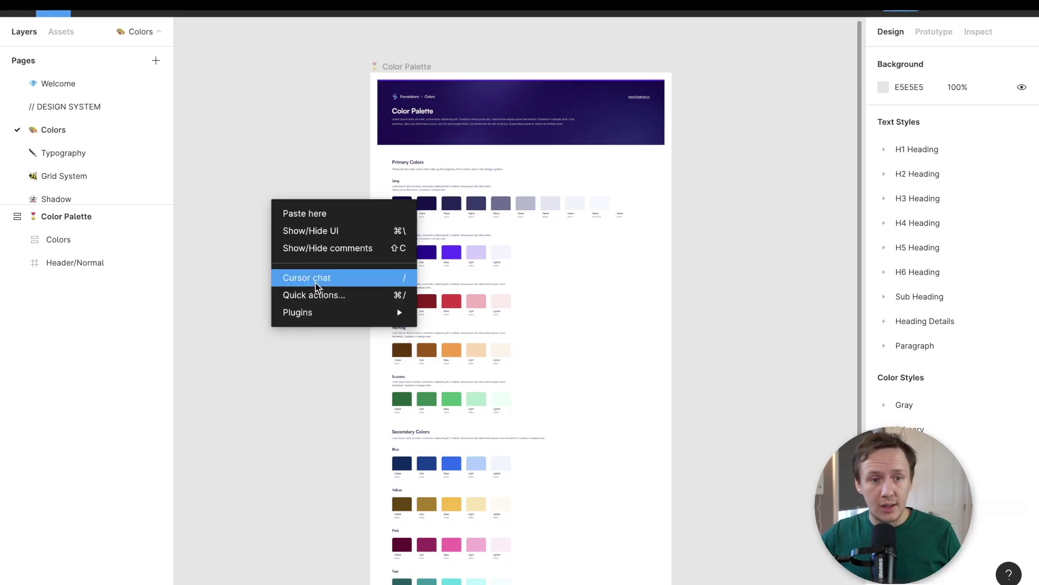
mouse_move(324, 313)
mouse_move(500, 441)
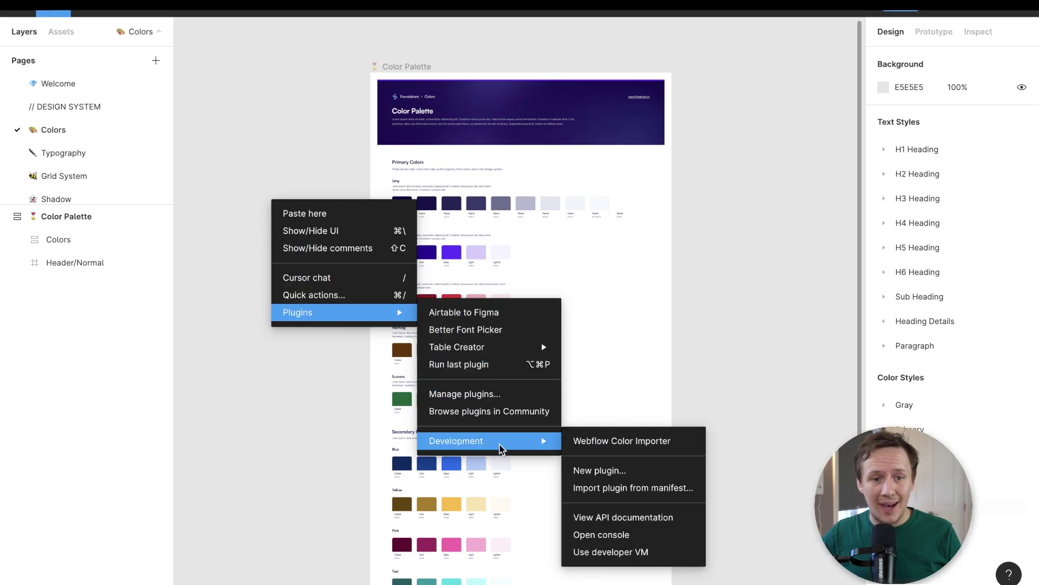
left_click(595, 441)
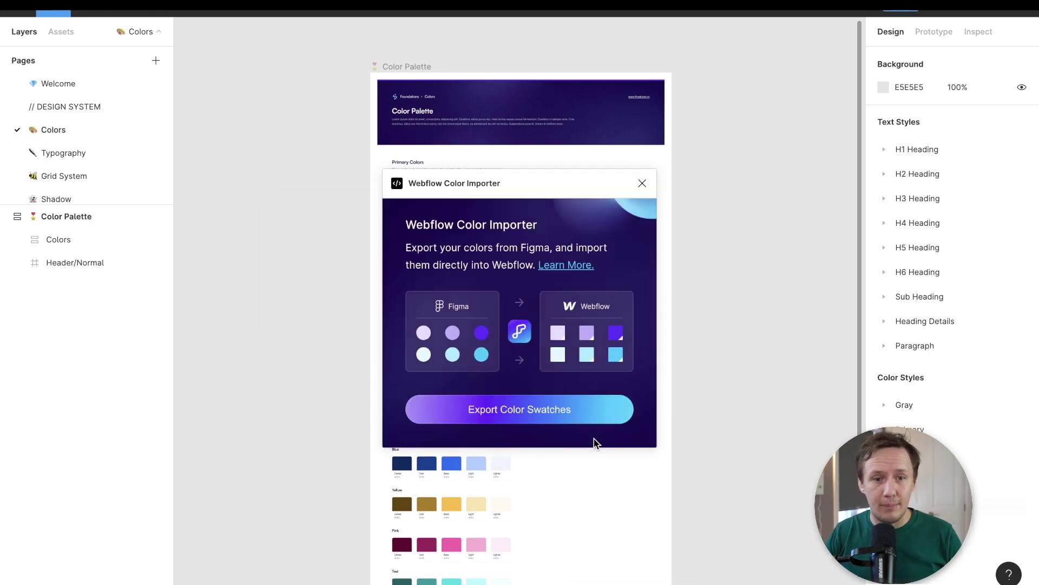
left_click(517, 410)
type("swatches.json")
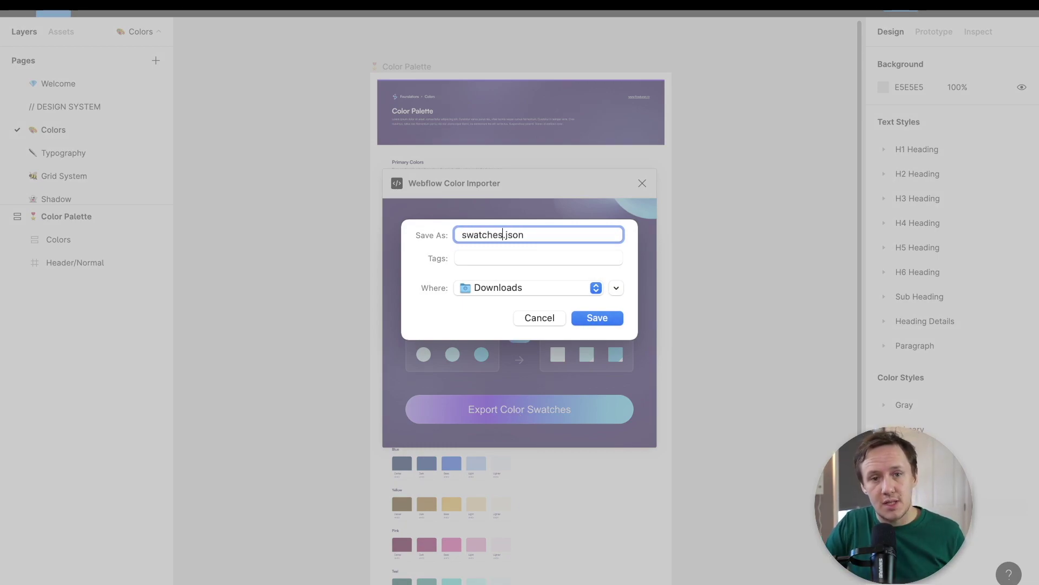
key("Return")
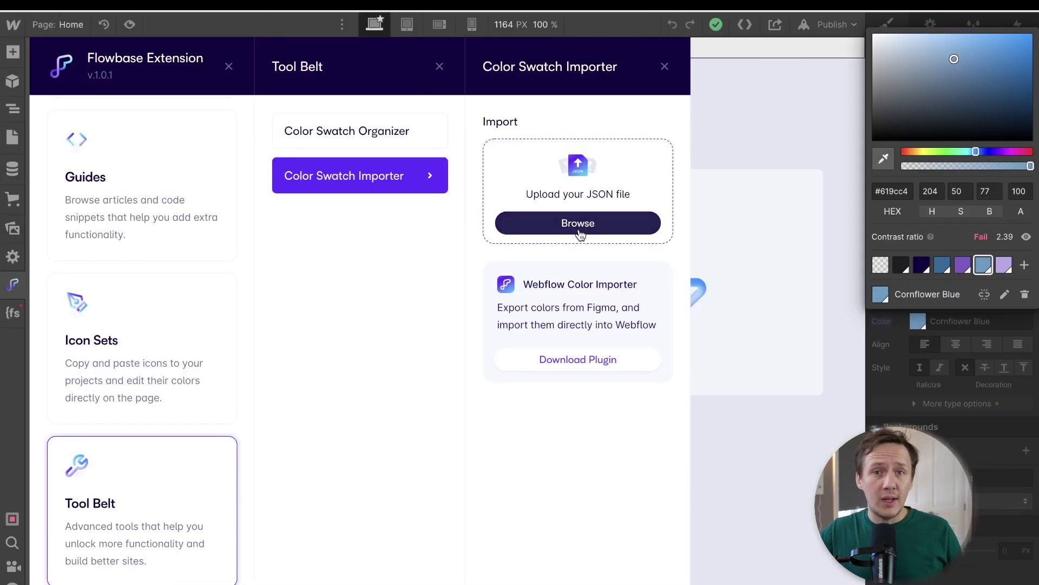
Upload swatches.json from Downloads to Color Swatch Importer, then save and apply the changes
left_click(576, 233)
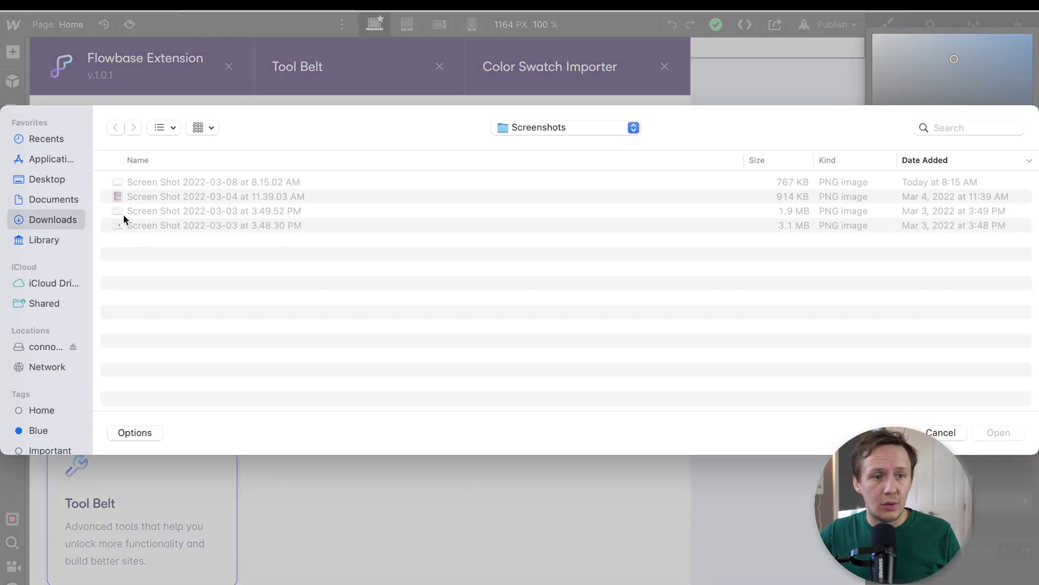
double_click(195, 184)
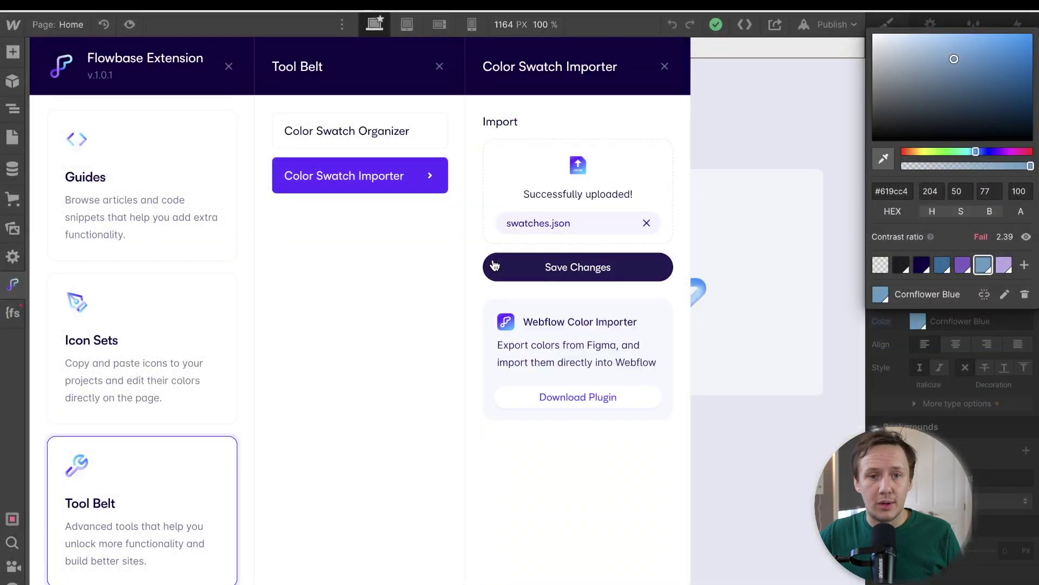
left_click(538, 267)
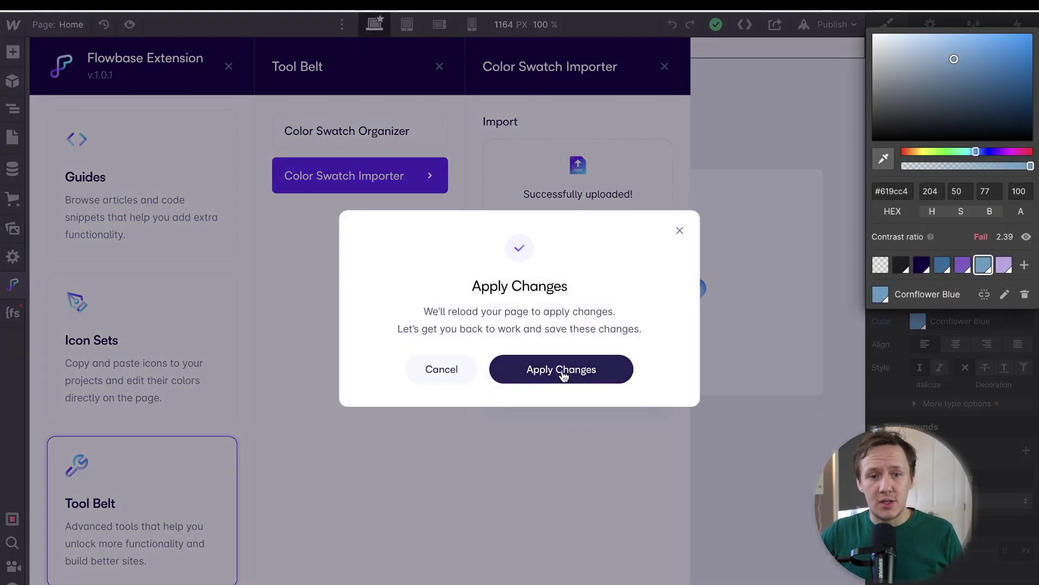
left_click(563, 374)
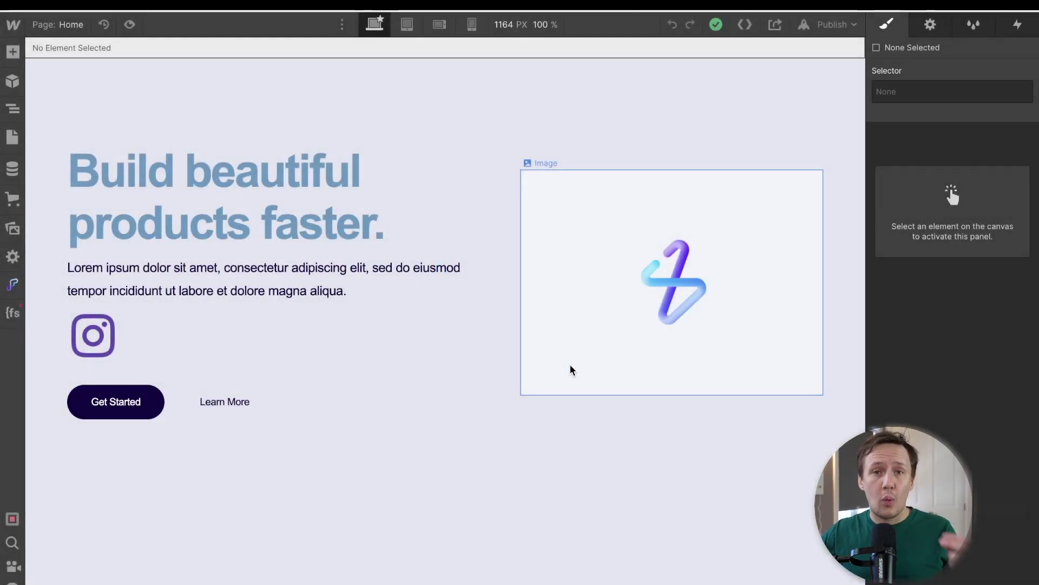
Open the H2 heading's Typography color swatches and confirm the imported Figma colors appear, heading still Cornflower Blue
left_click(214, 217)
left_click(929, 24)
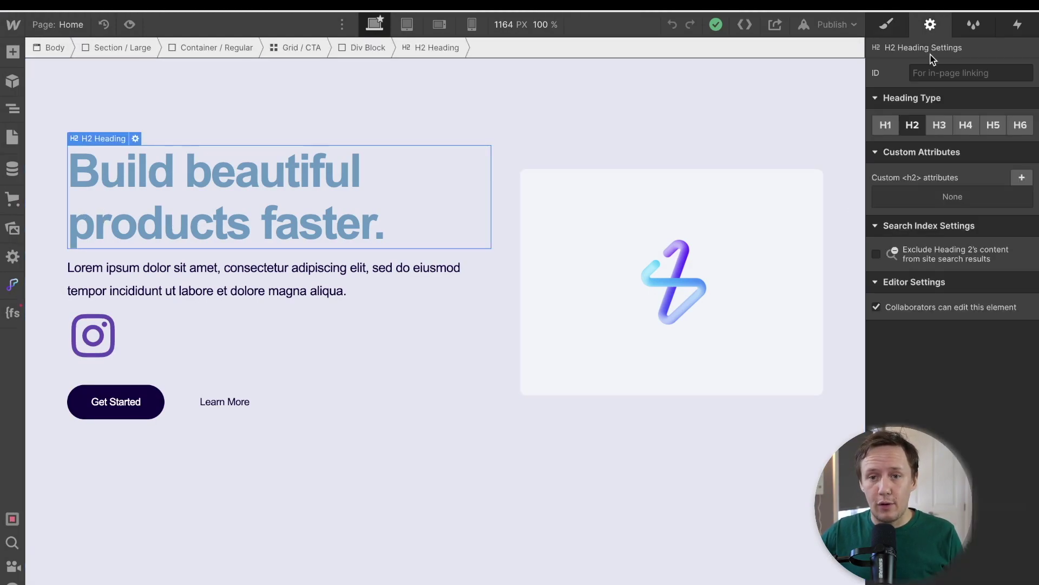
left_click(886, 24)
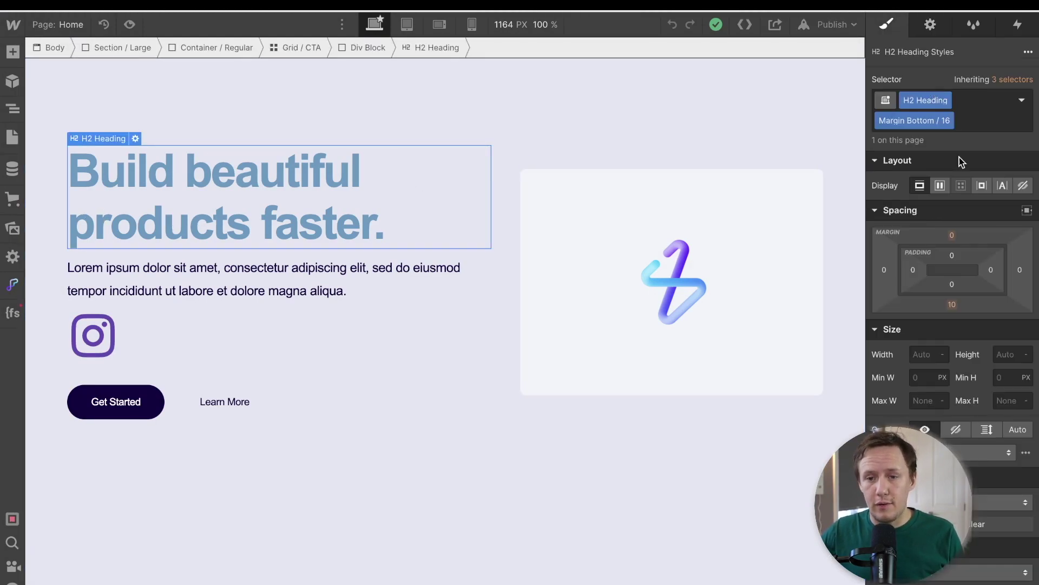
scroll(969, 366, "down", 10)
scroll(933, 223, "up", 10)
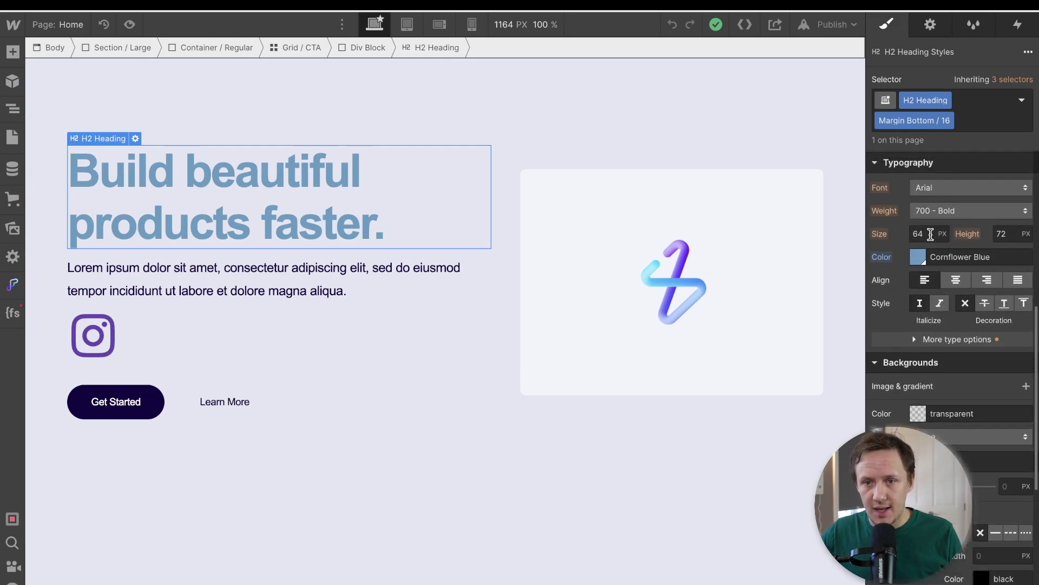
left_click(922, 256)
scroll(927, 371, "down", 5)
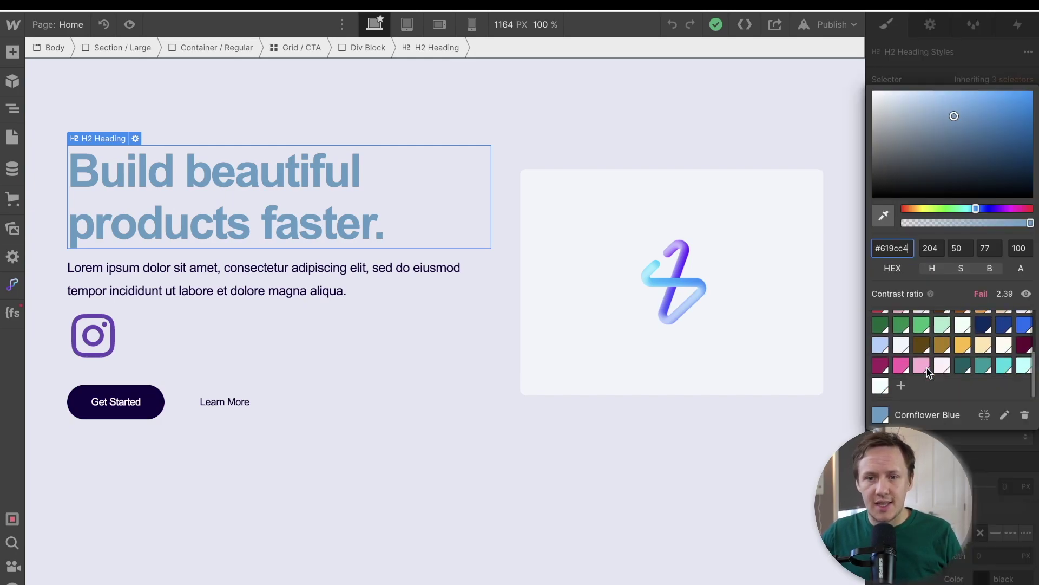
scroll(924, 373, "up", 2)
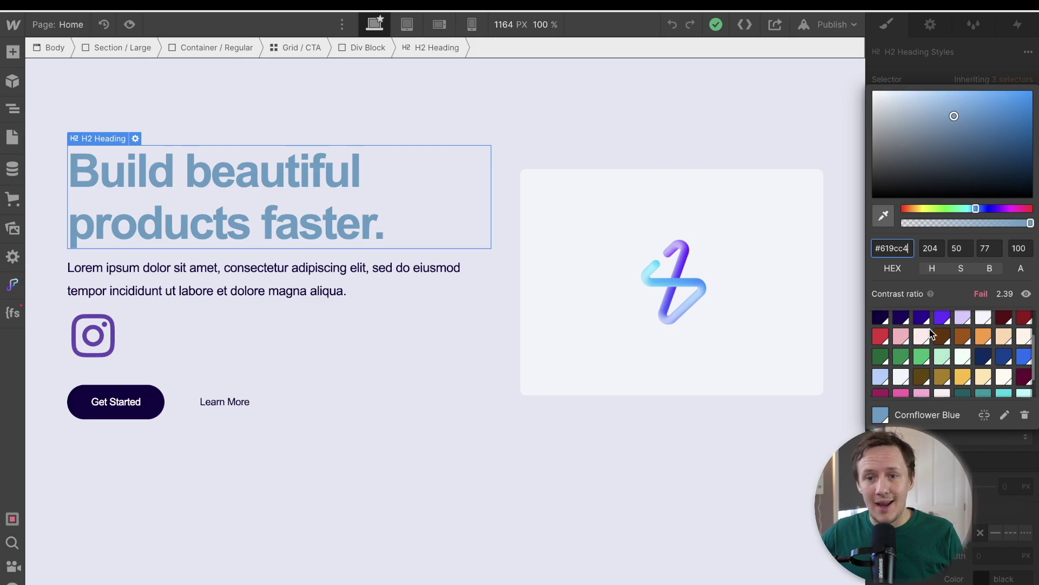
scroll(917, 326, "up", 2)
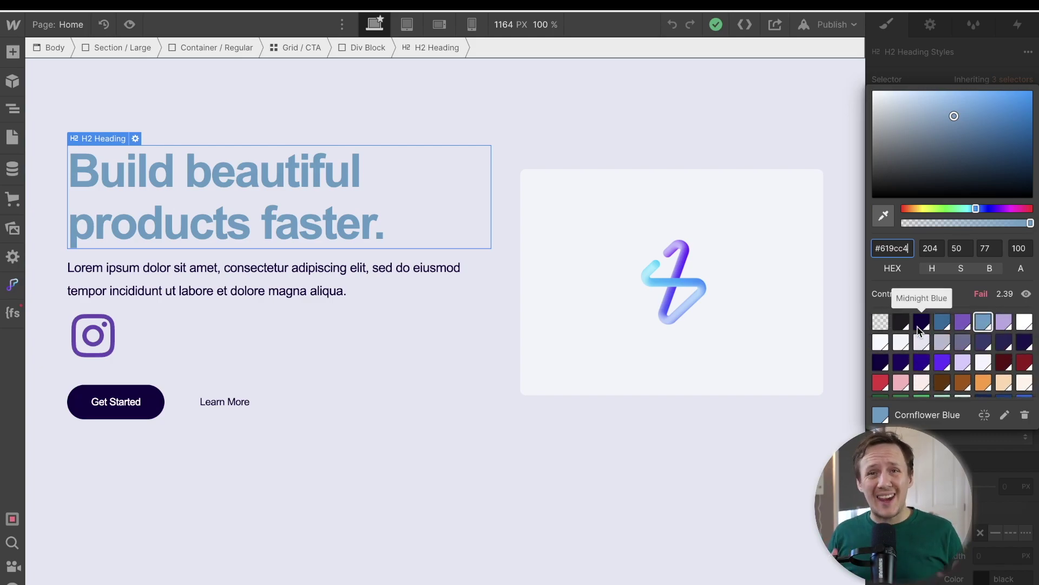